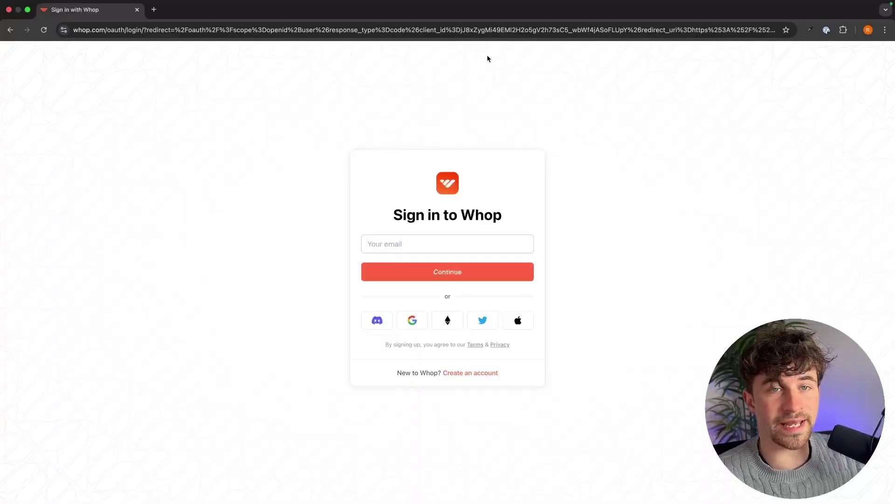
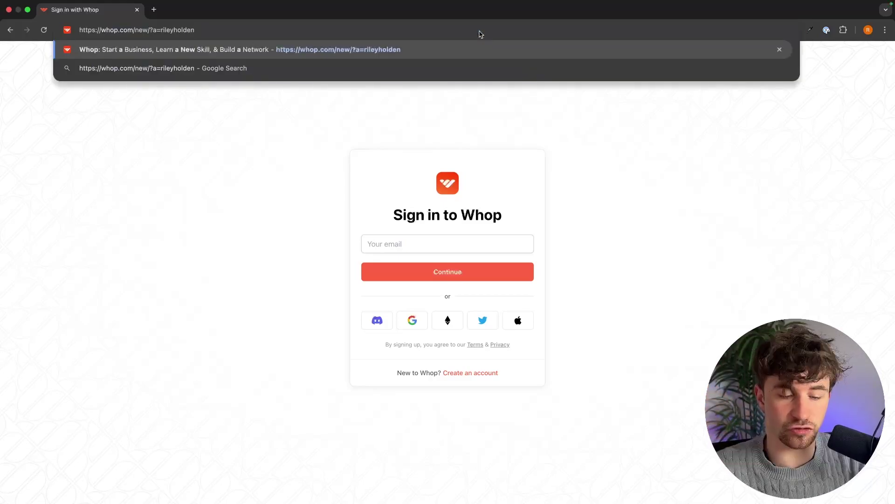
Go to the whop.com/new store onboarding page
{"action": "key", "text": "Return"}
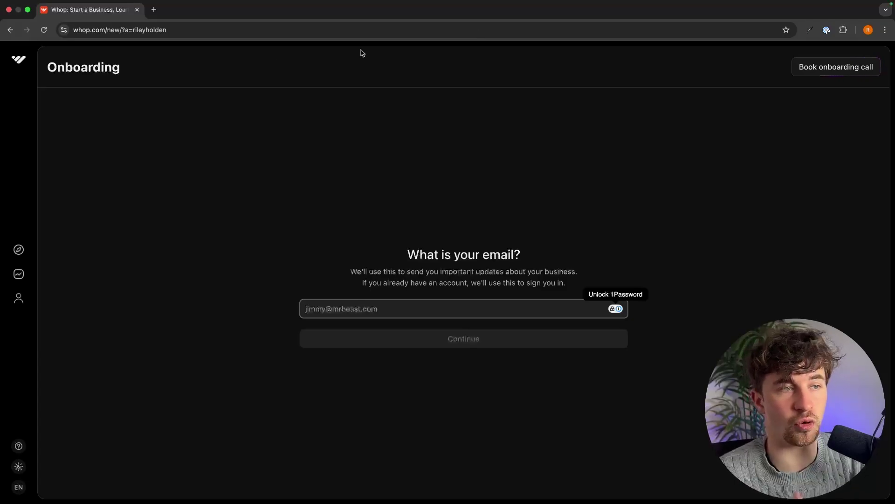
{"action": "left_click_drag", "start_coordinate": [48, 68], "coordinate": [100, 68]}
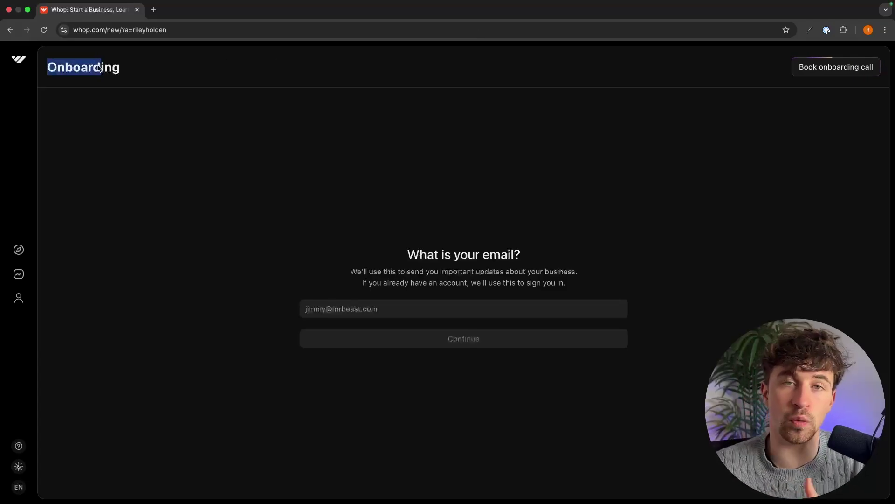
{"action": "left_click", "coordinate": [359, 286]}
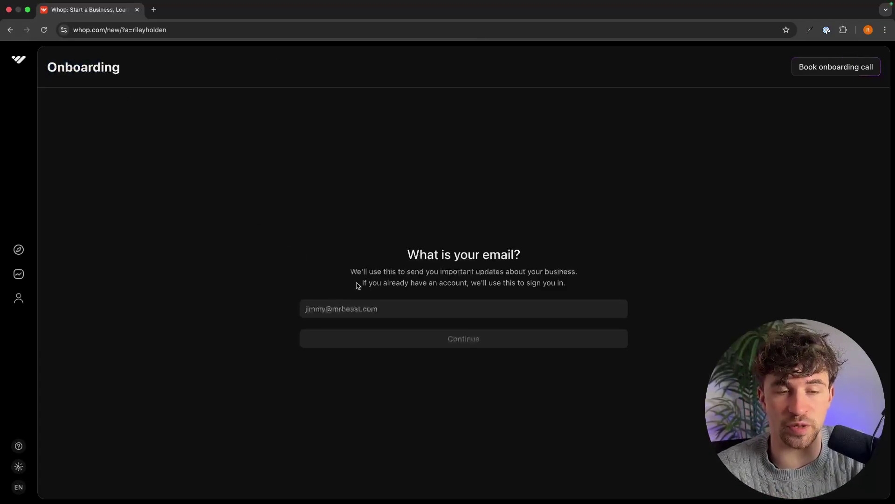
Enter the account e-mail address and submit it
{"action": "left_click", "coordinate": [388, 306]}
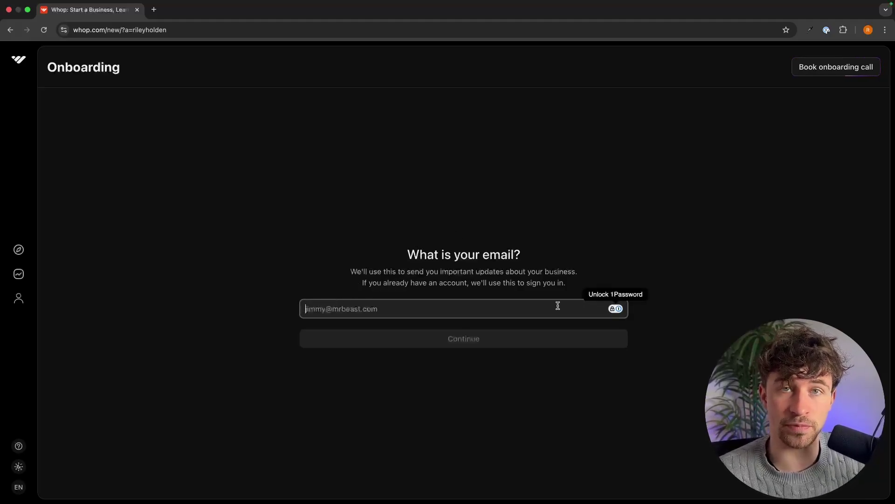
{"action": "key", "text": "super+v"}
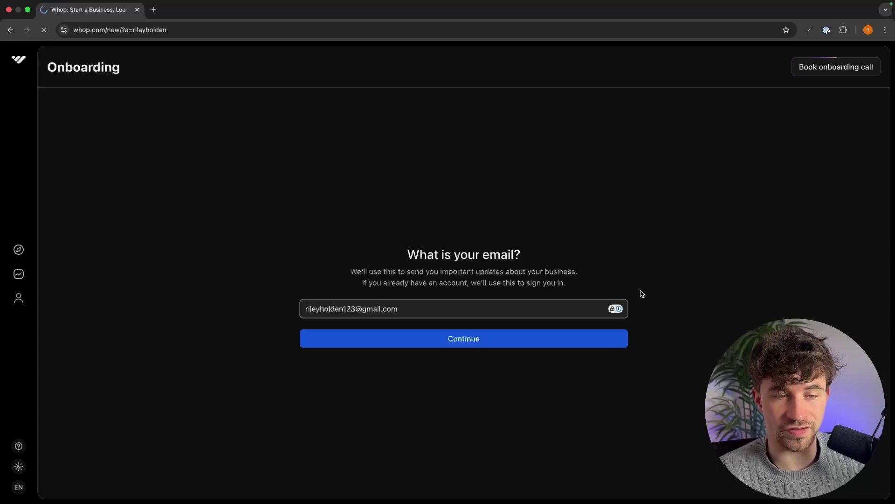
{"action": "key", "text": "Return"}
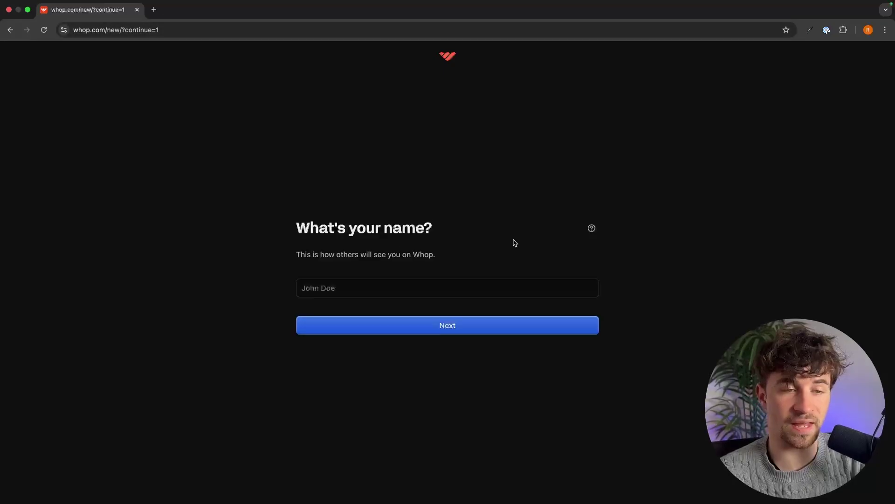
Enter your display name and change the username to gforcenorth
{"action": "left_click", "coordinate": [382, 284]}
{"action": "key", "text": "BackSpace"}
{"action": "key", "text": "Return"}
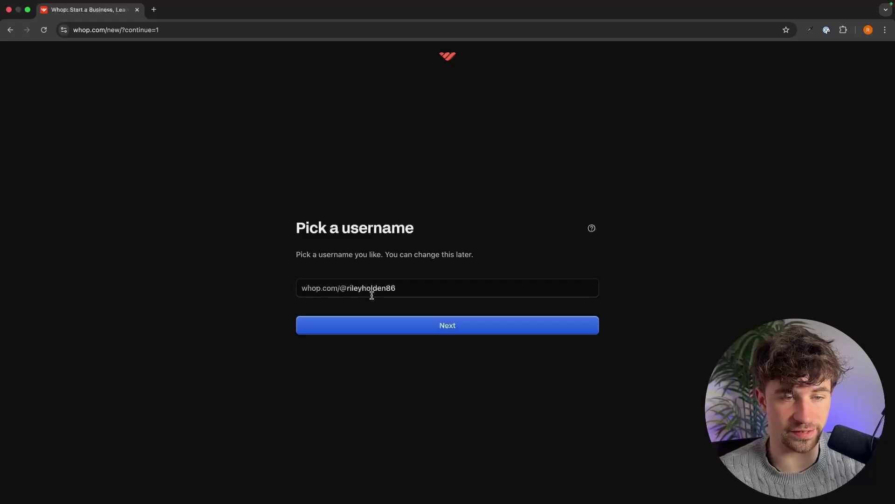
{"action": "double_click", "coordinate": [417, 288]}
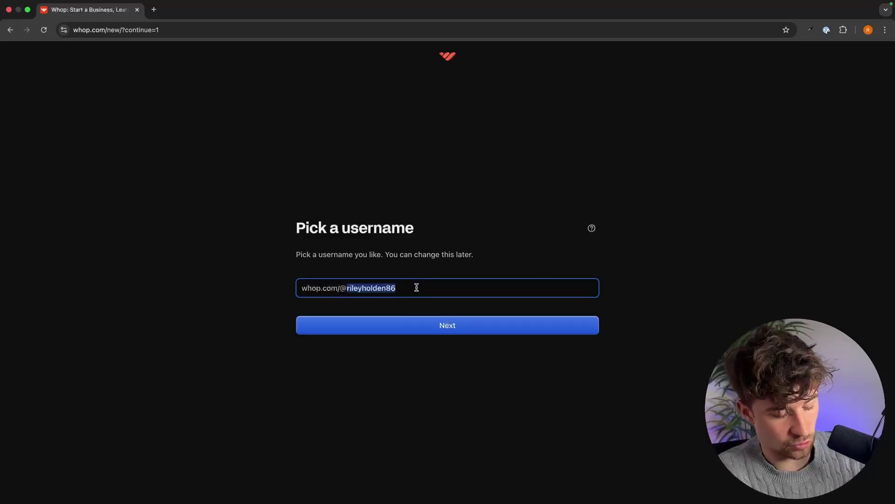
{"action": "type", "text": "gforcenorth"}
{"action": "left_click", "coordinate": [419, 325]}
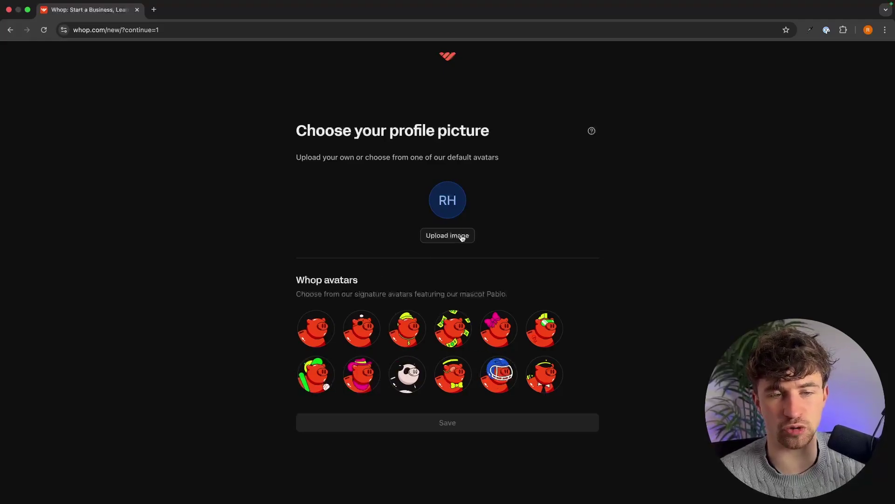
Save the first Pablo pig avatar and join the Whop Clips whop
{"action": "left_click", "coordinate": [321, 327]}
{"action": "left_click", "coordinate": [452, 425]}
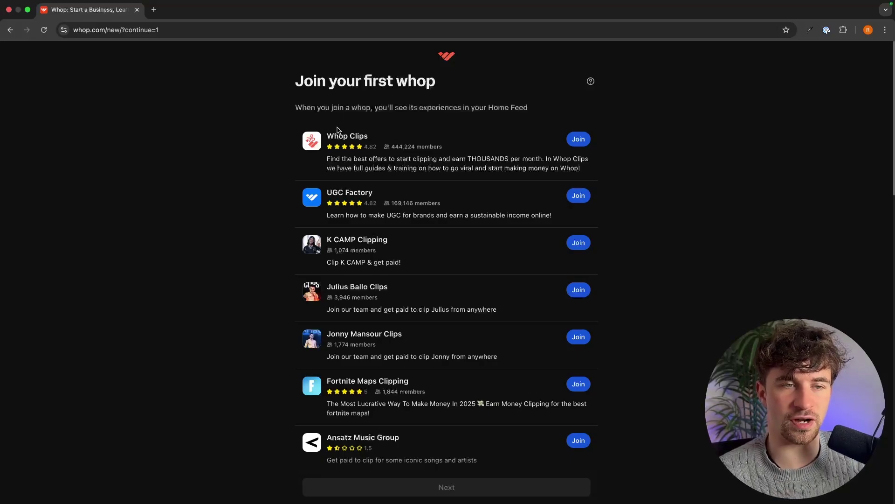
{"action": "left_click", "coordinate": [578, 140]}
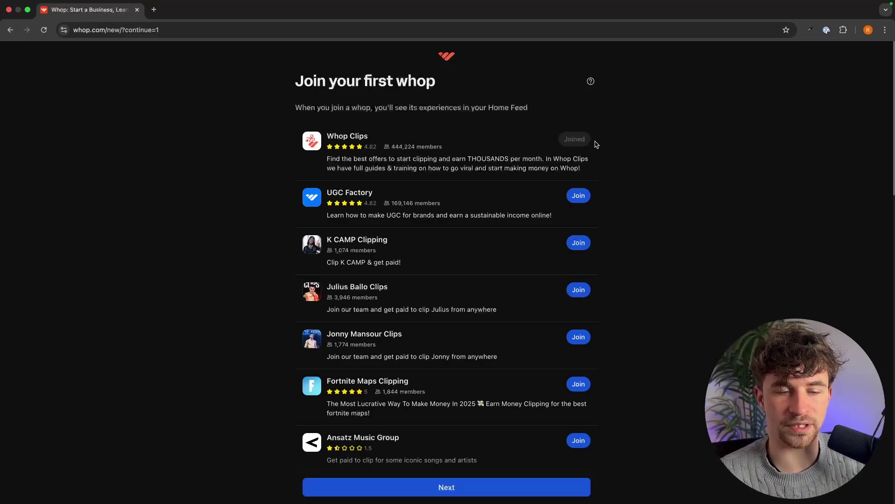
{"action": "left_click", "coordinate": [466, 487]}
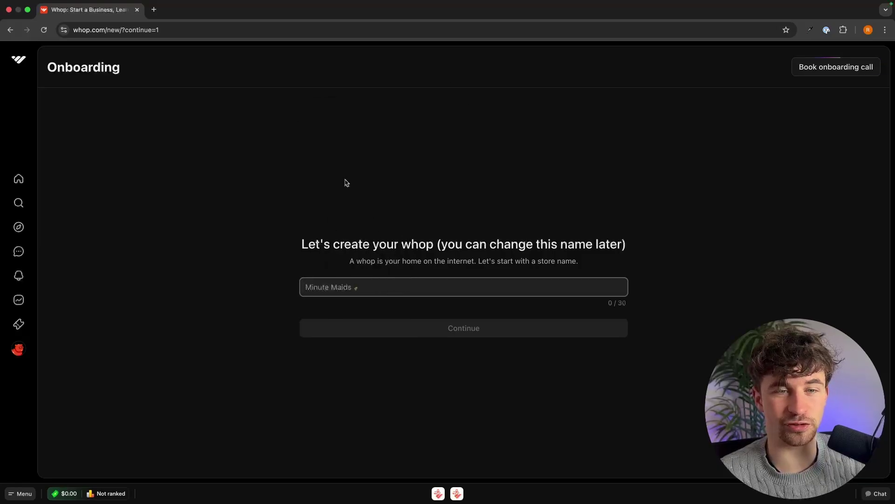
Name the store G-Force North
{"action": "left_click_drag", "start_coordinate": [299, 242], "coordinate": [666, 252]}
{"action": "left_click", "coordinate": [667, 252]}
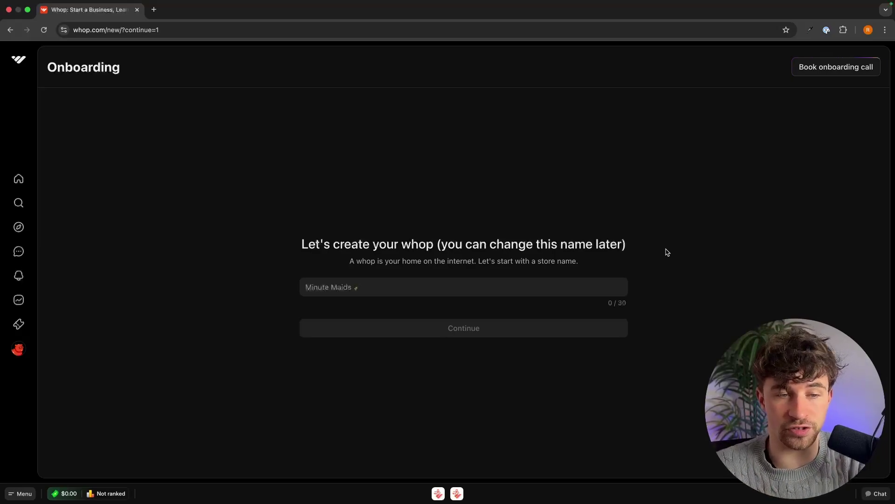
{"action": "left_click", "coordinate": [420, 285]}
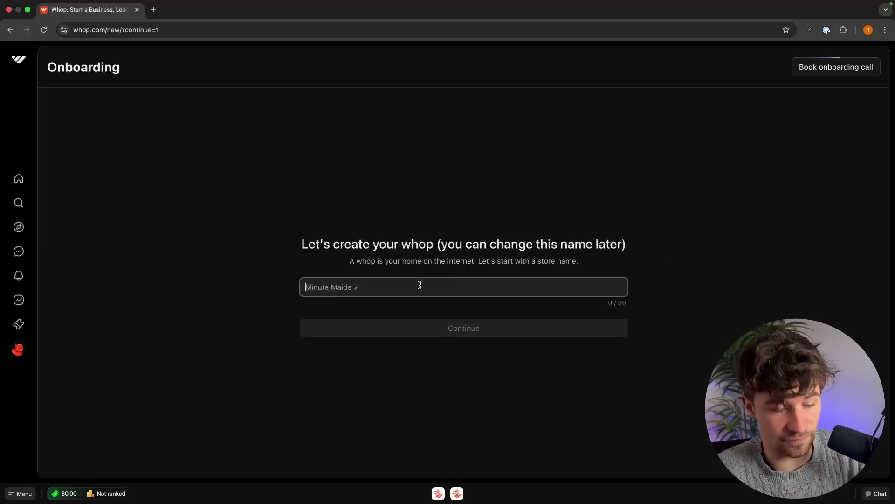
{"action": "type", "text": "G-Fr"}
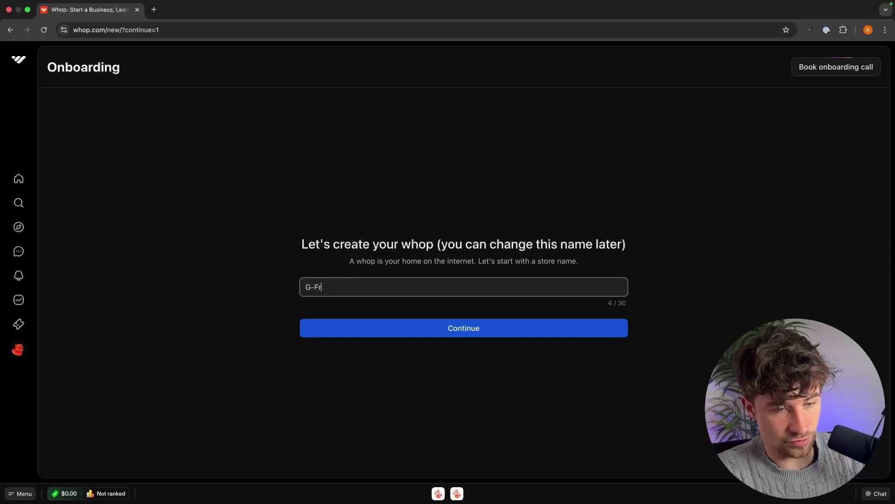
{"action": "key", "text": "BackSpace"}
{"action": "type", "text": "orce North"}
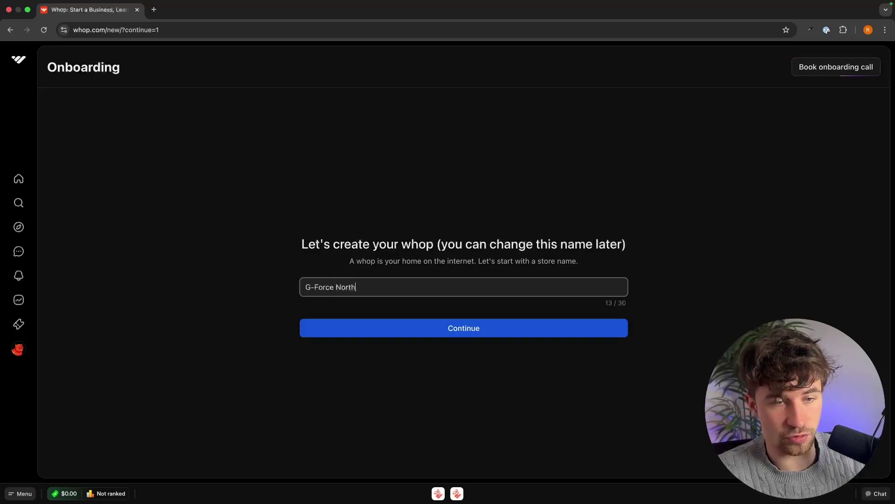
{"action": "left_click", "coordinate": [438, 334]}
{"action": "left_click", "coordinate": [678, 358]}
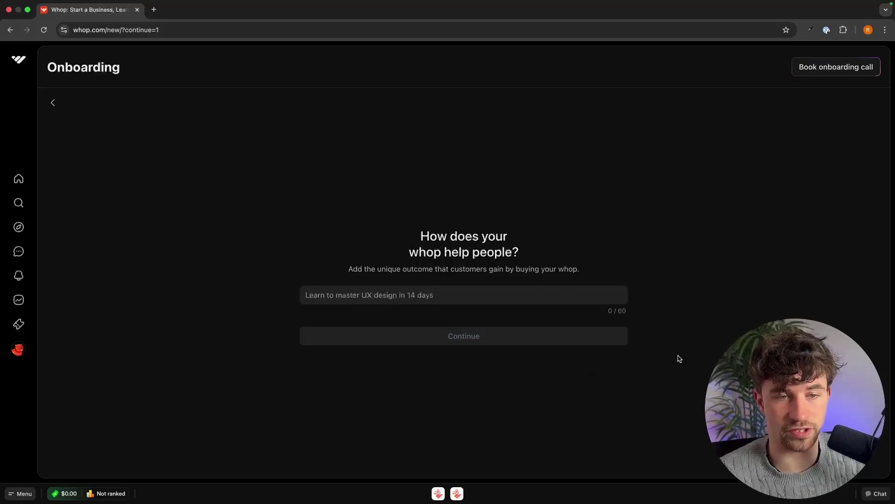
Answer how the whop helps people with 'How to sell digital products online'
{"action": "left_click_drag", "start_coordinate": [438, 236], "coordinate": [635, 266]}
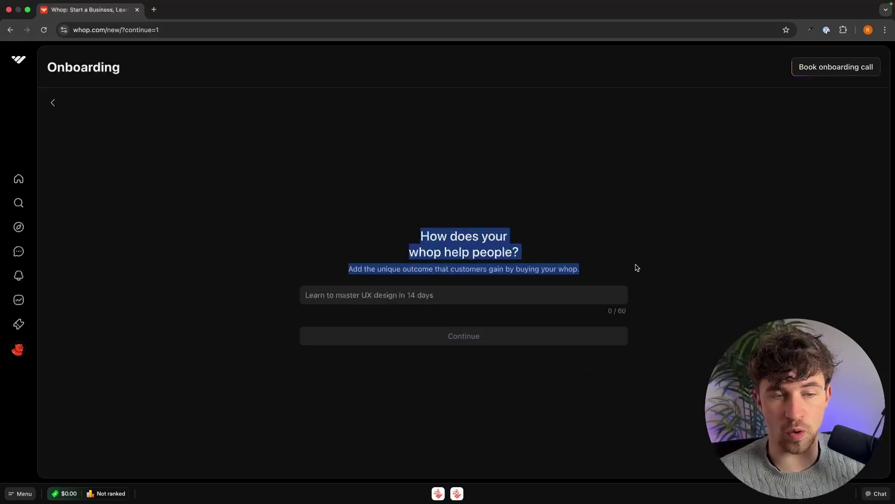
{"action": "left_click", "coordinate": [637, 268]}
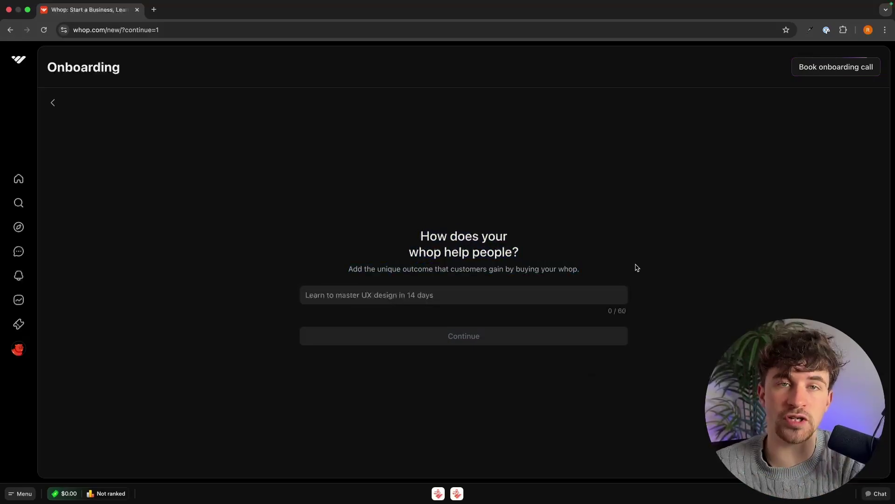
{"action": "left_click", "coordinate": [442, 301]}
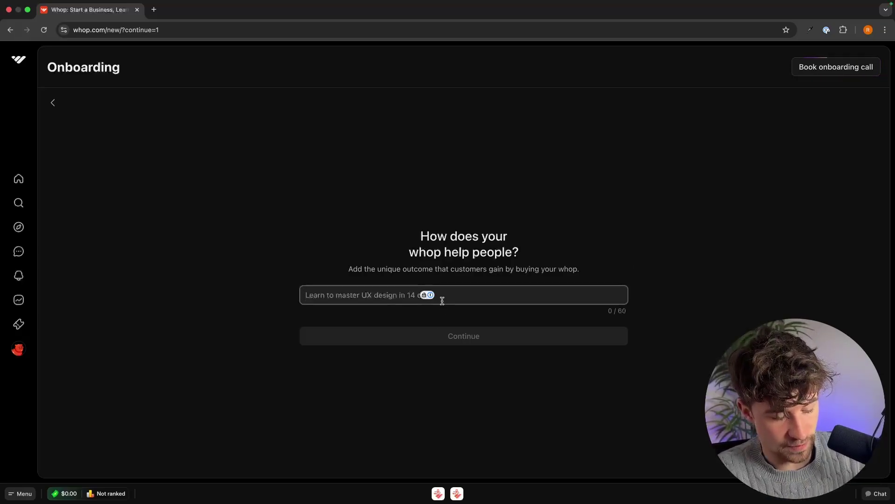
{"action": "type", "text": "How to sell "}
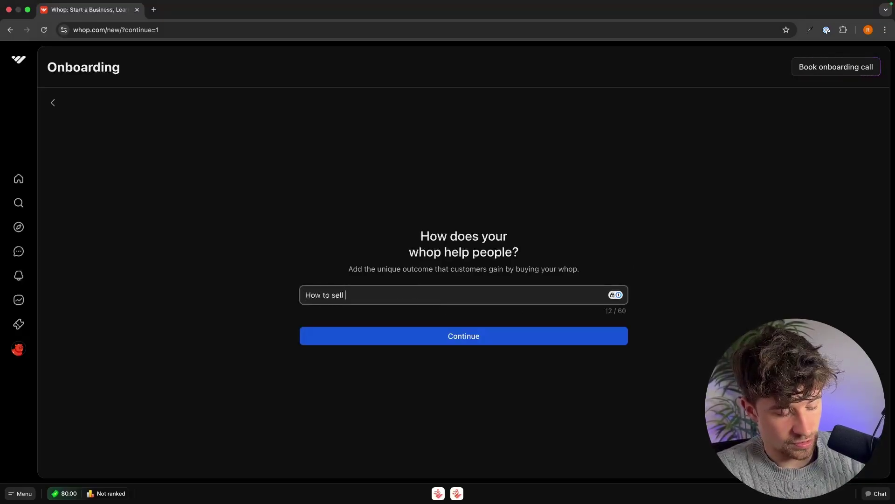
{"action": "type", "text": "digital products "}
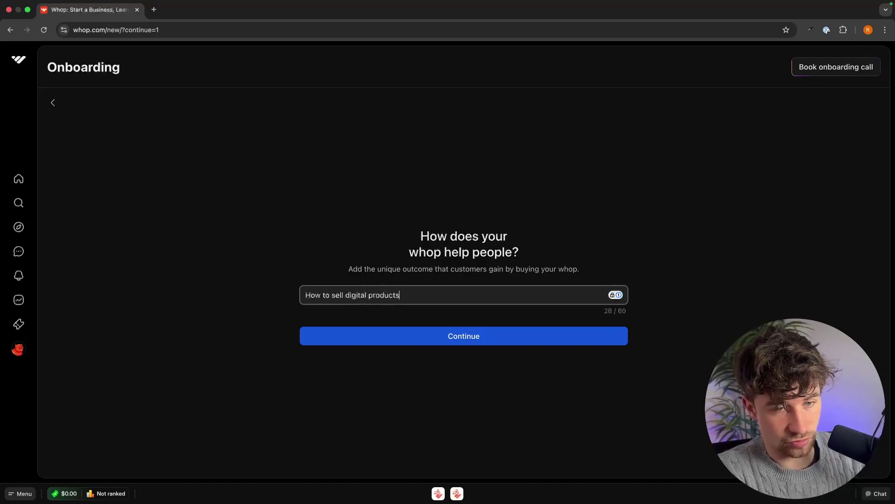
{"action": "type", "text": "online"}
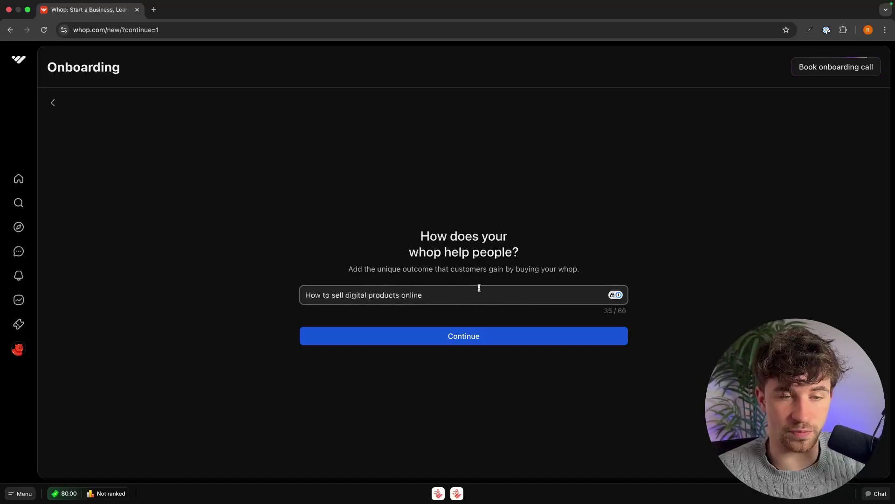
Append 7 to make the store link whop.com/g-force-north7 and build the whop
{"action": "left_click", "coordinate": [541, 332]}
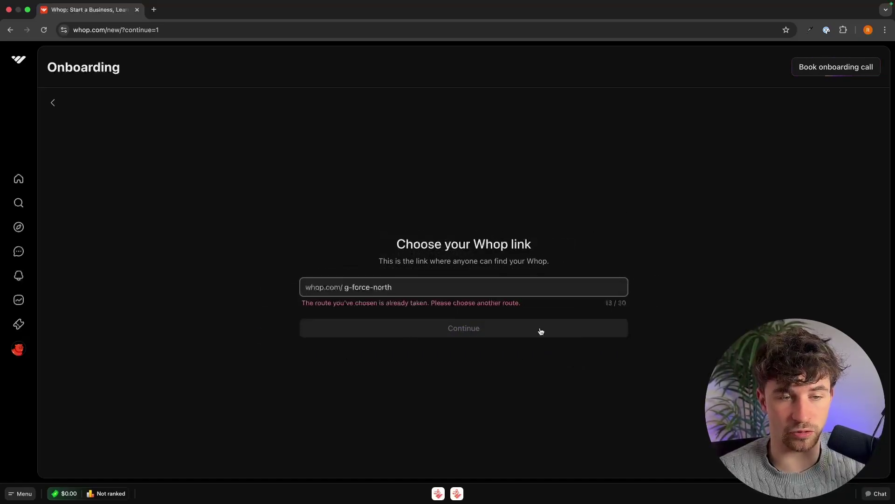
{"action": "type", "text": "7"}
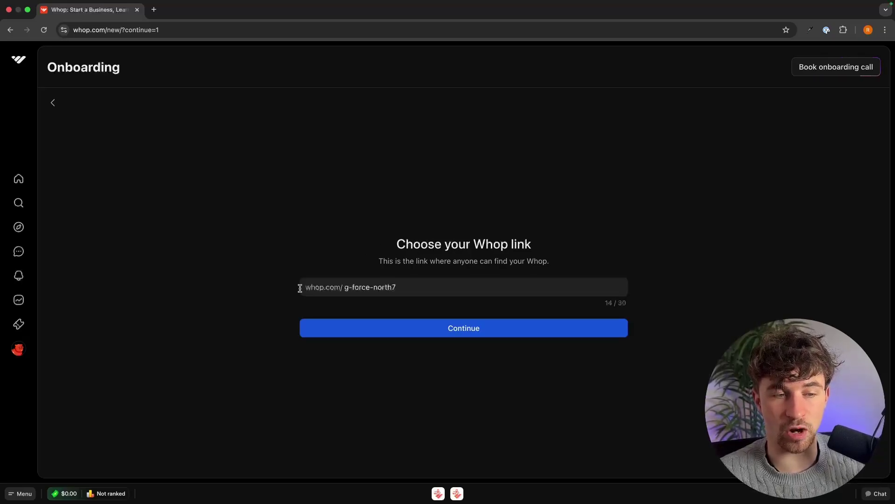
{"action": "left_click_drag", "start_coordinate": [301, 287], "coordinate": [450, 290]}
{"action": "left_click", "coordinate": [310, 274]}
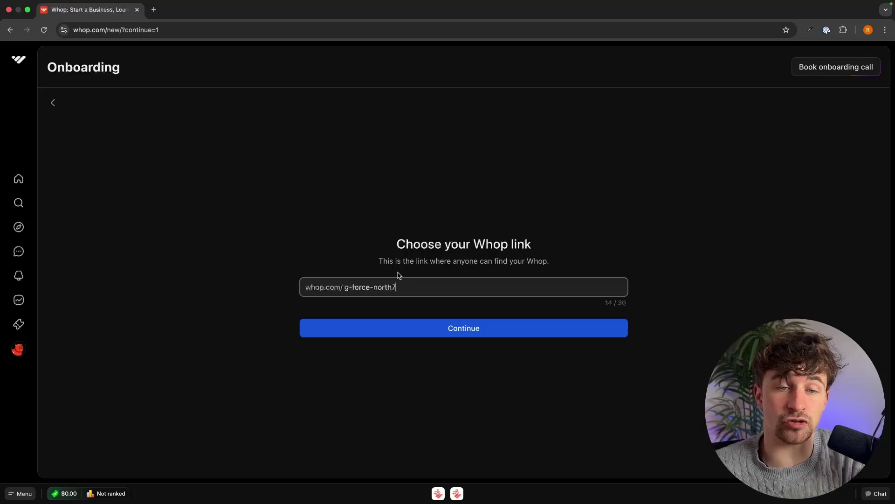
{"action": "left_click_drag", "start_coordinate": [397, 286], "coordinate": [355, 286]}
{"action": "left_click", "coordinate": [450, 276]}
{"action": "left_click", "coordinate": [466, 328]}
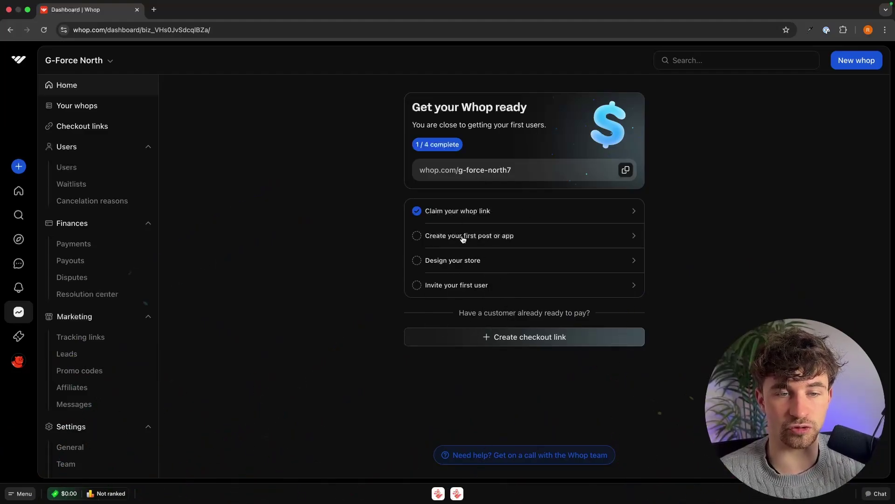
Open the store page, browse its Chat, Earn, Learn and Calendar sections, ending on Chat
{"action": "left_click", "coordinate": [497, 239]}
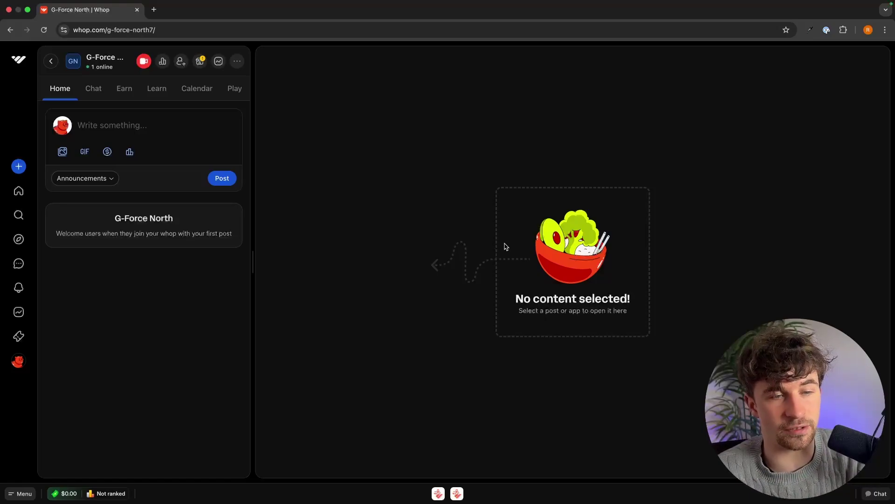
{"action": "left_click", "coordinate": [93, 89]}
{"action": "left_click", "coordinate": [124, 89]}
{"action": "left_click", "coordinate": [157, 88]}
{"action": "left_click", "coordinate": [187, 89]}
{"action": "left_click", "coordinate": [93, 89]}
{"action": "left_click", "coordinate": [157, 88]}
{"action": "left_click", "coordinate": [124, 89]}
{"action": "left_click", "coordinate": [95, 90]}
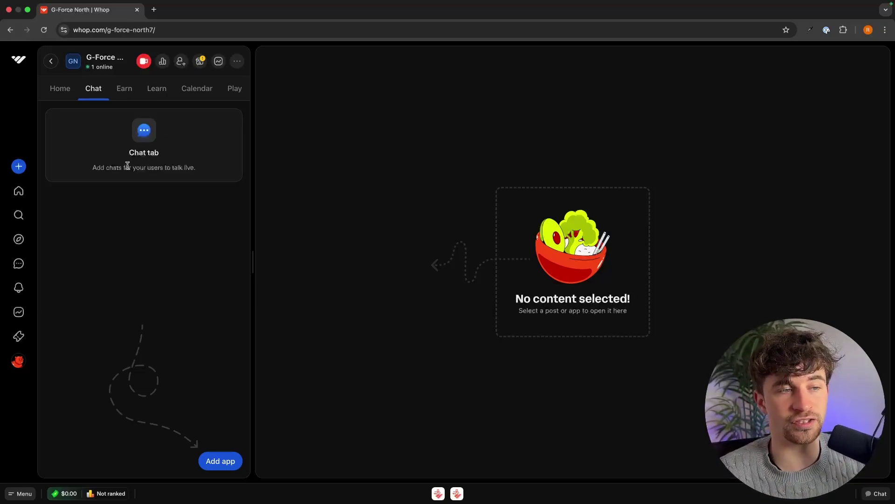
{"action": "left_click_drag", "start_coordinate": [62, 169], "coordinate": [224, 168]}
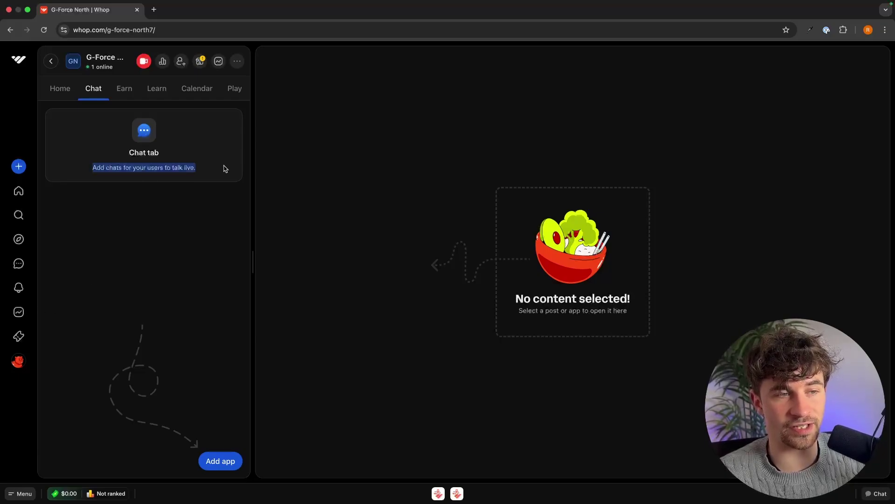
{"action": "left_click", "coordinate": [224, 169]}
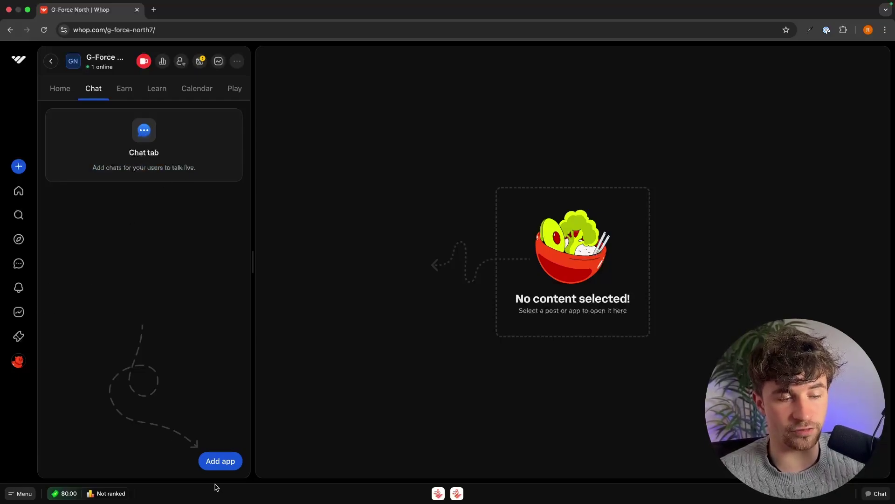
Create a chat app named 'Instagram Chat', replacing the default name 'Chat'
{"action": "left_click", "coordinate": [220, 461]}
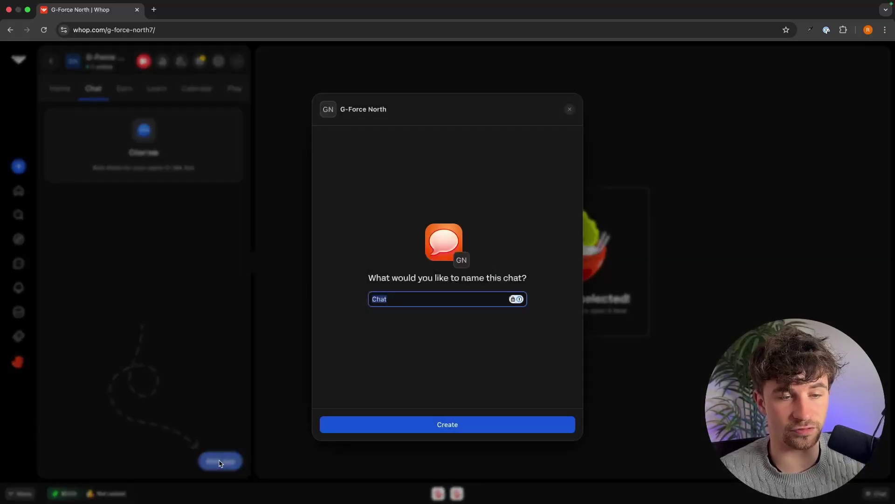
{"action": "left_click", "coordinate": [396, 300]}
{"action": "double_click", "coordinate": [397, 300]}
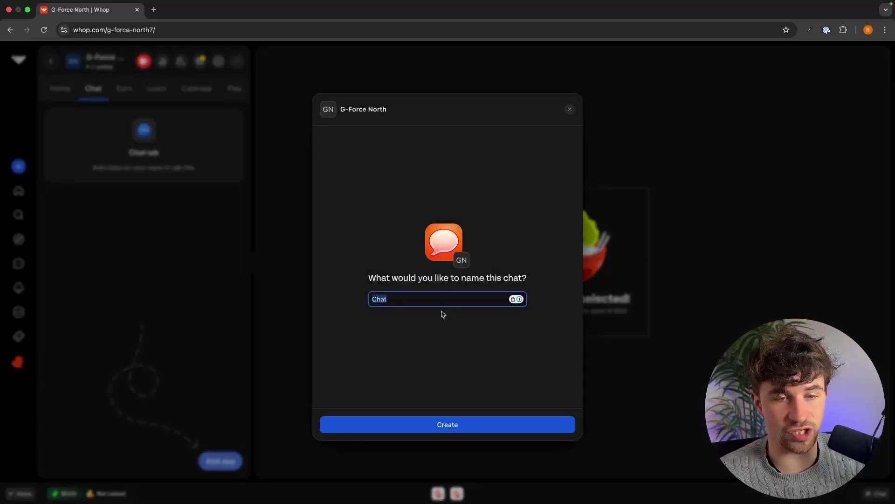
{"action": "key", "text": "BackSpace"}
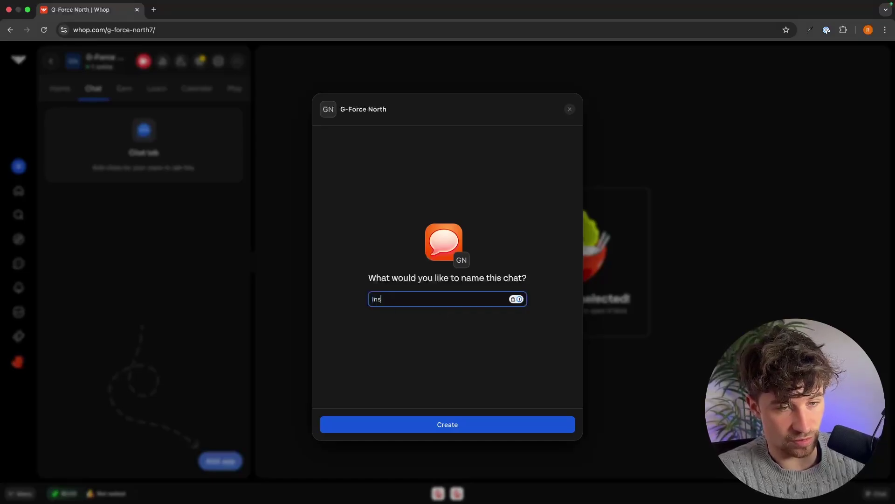
{"action": "type", "text": "Instagram C"}
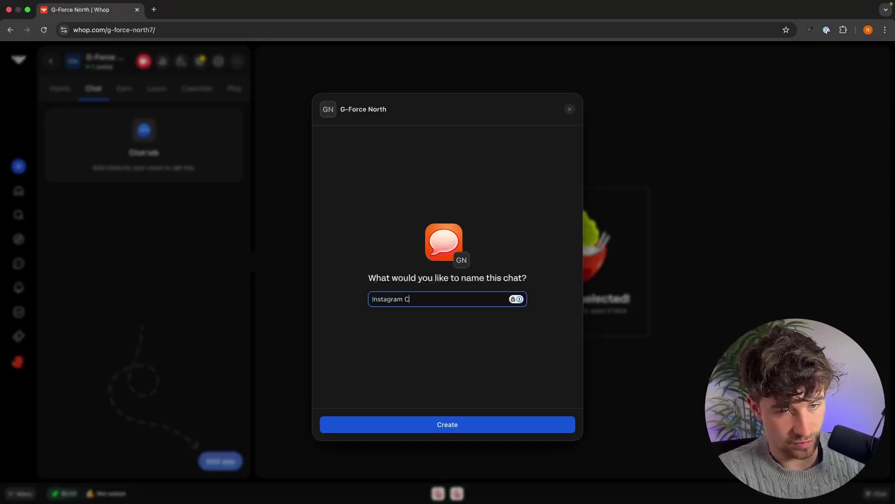
{"action": "type", "text": "hat"}
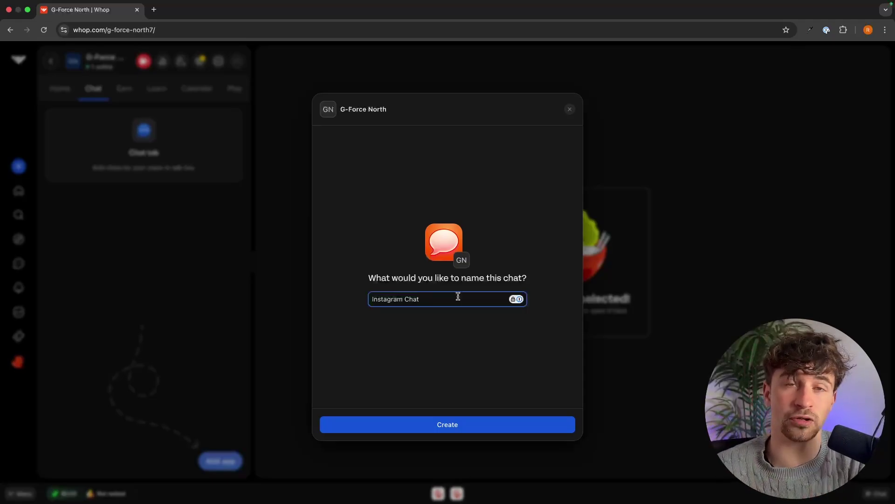
{"action": "left_click", "coordinate": [438, 428]}
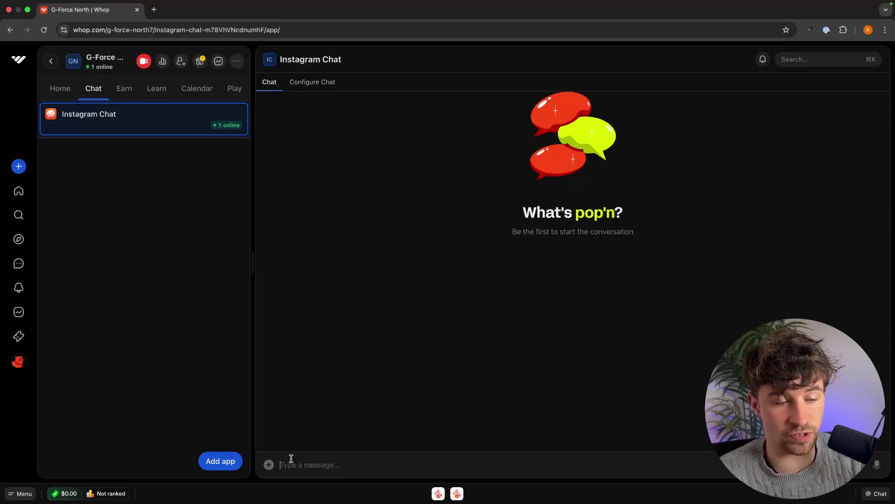
Send 'Hey what do you think of my reel -' in Instagram Chat
{"action": "left_click", "coordinate": [292, 463]}
{"action": "type", "text": "Hey what did"}
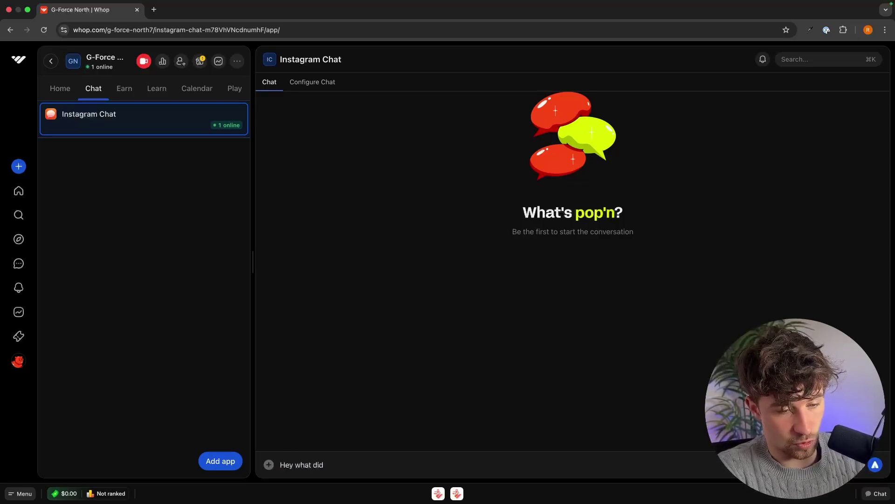
{"action": "type", "text": " youo you think of my reel -"}
{"action": "key", "text": "Return"}
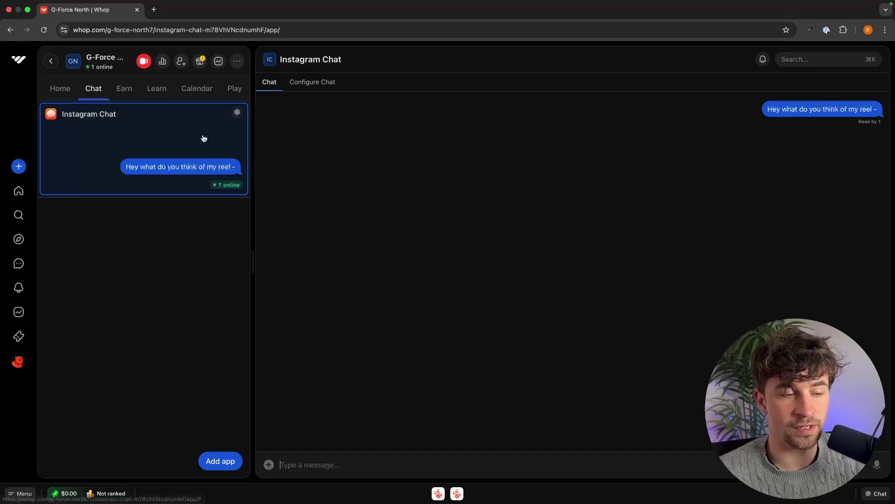
Create another chat app named 'YouTube Chat'
{"action": "left_click", "coordinate": [222, 470]}
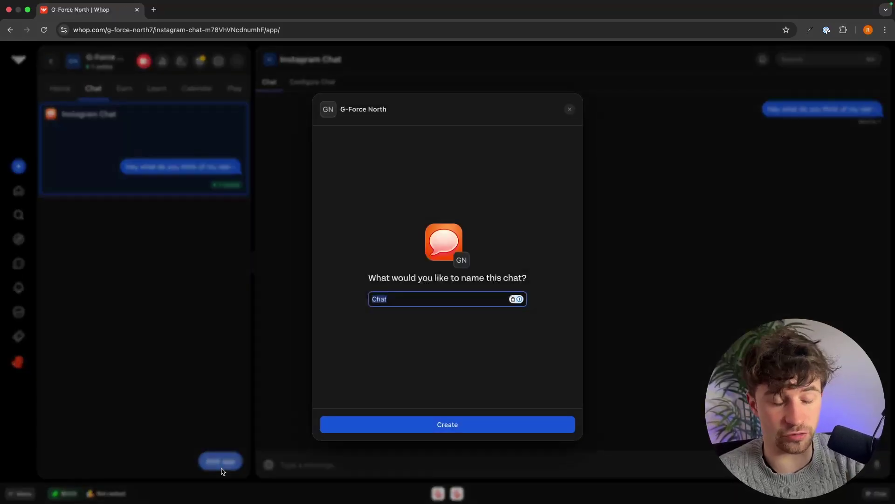
{"action": "type", "text": "YouTube Chat"}
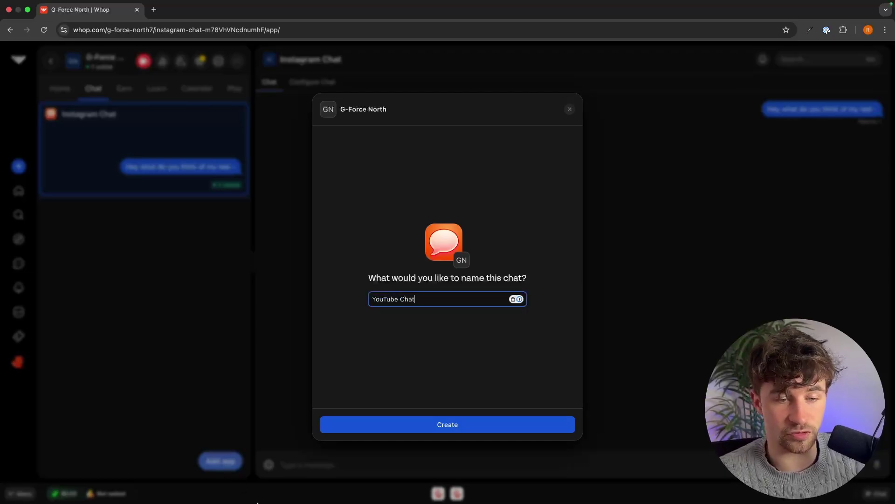
{"action": "left_click", "coordinate": [418, 423]}
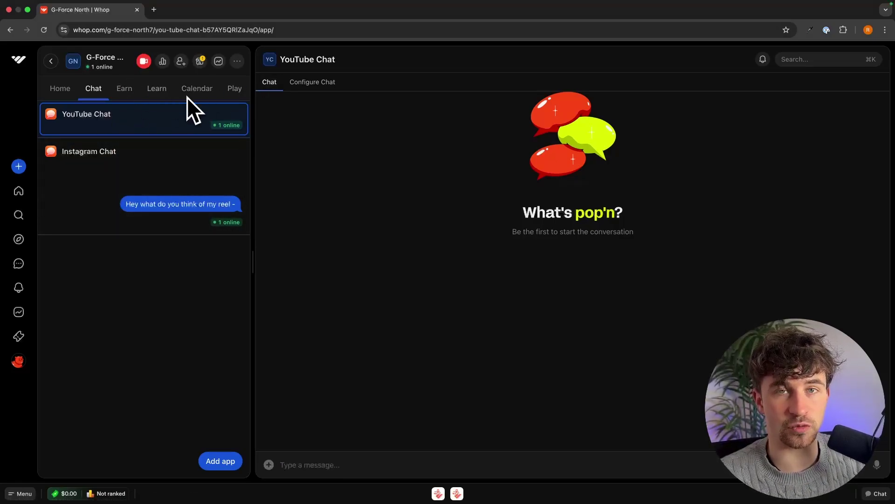
Give Instagram Chat the description 'Talk everything instagram with our community' and save its settings
{"action": "left_click", "coordinate": [237, 150]}
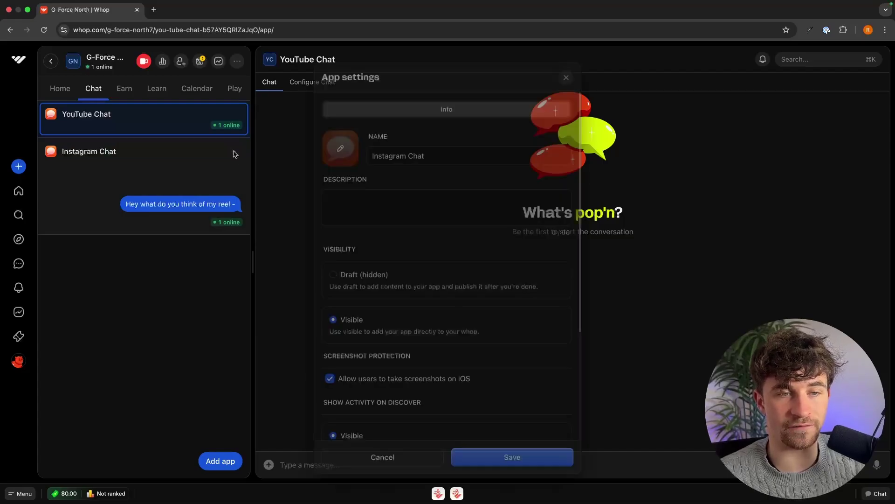
{"action": "left_click", "coordinate": [367, 193]}
{"action": "type", "text": "Tal"}
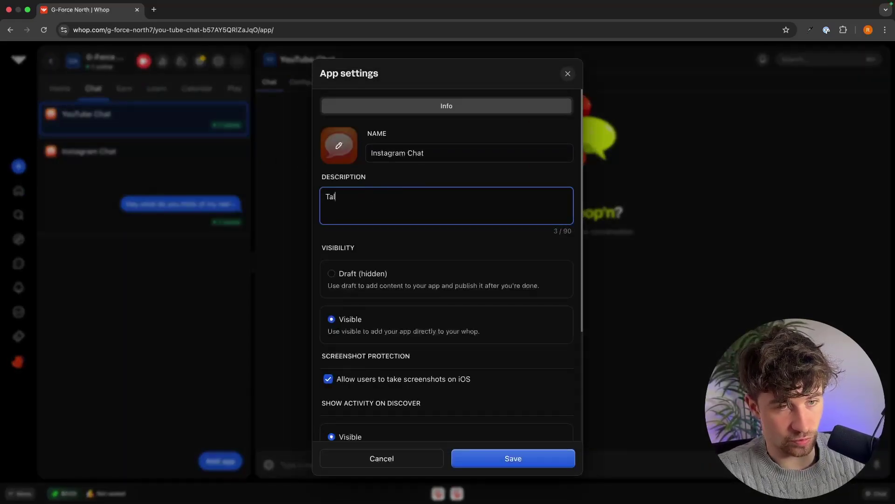
{"action": "type", "text": "k everything instagram with our community"}
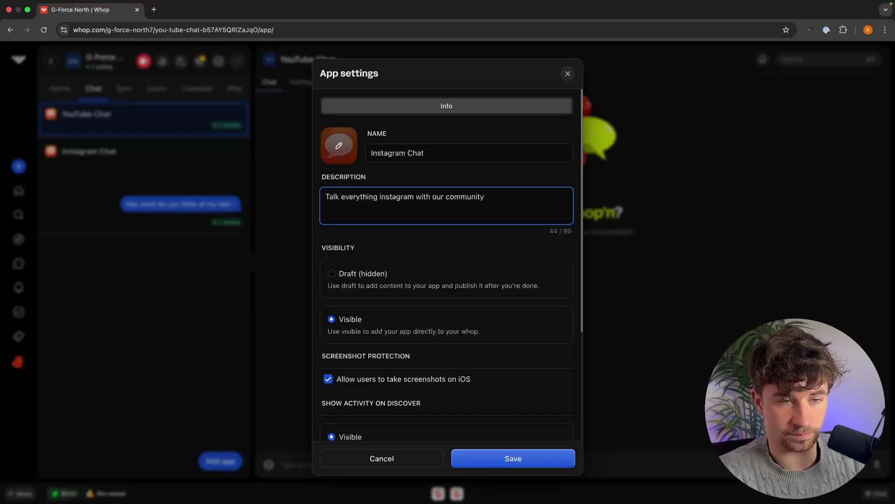
{"action": "scroll", "coordinate": [373, 207], "scroll_direction": "down", "scroll_amount": 3}
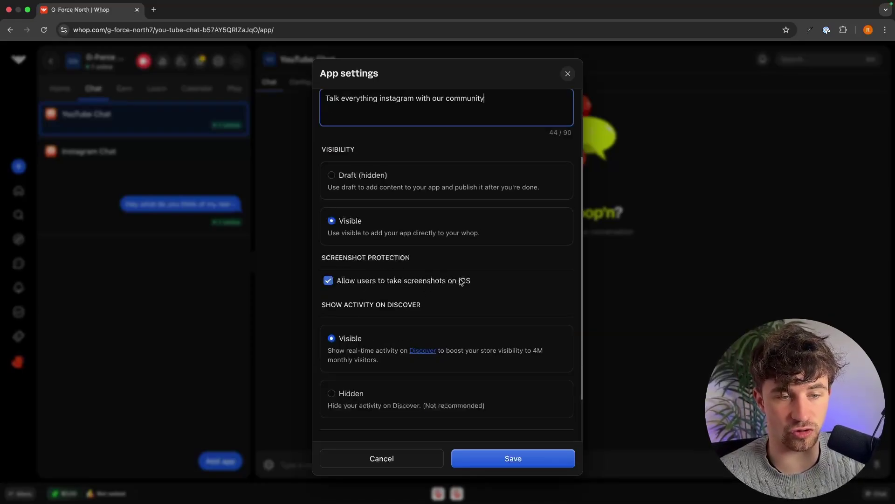
{"action": "scroll", "coordinate": [461, 282], "scroll_direction": "down", "scroll_amount": 1}
{"action": "scroll", "coordinate": [461, 282], "scroll_direction": "down", "scroll_amount": 1}
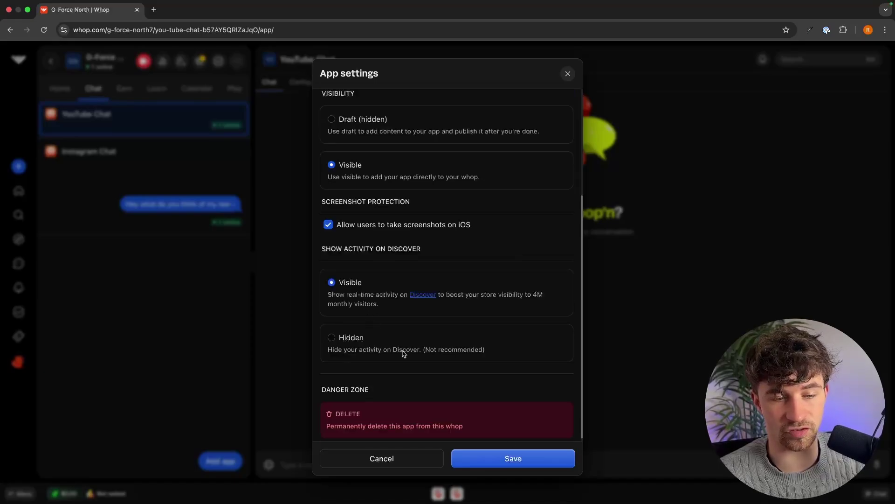
{"action": "left_click", "coordinate": [530, 458]}
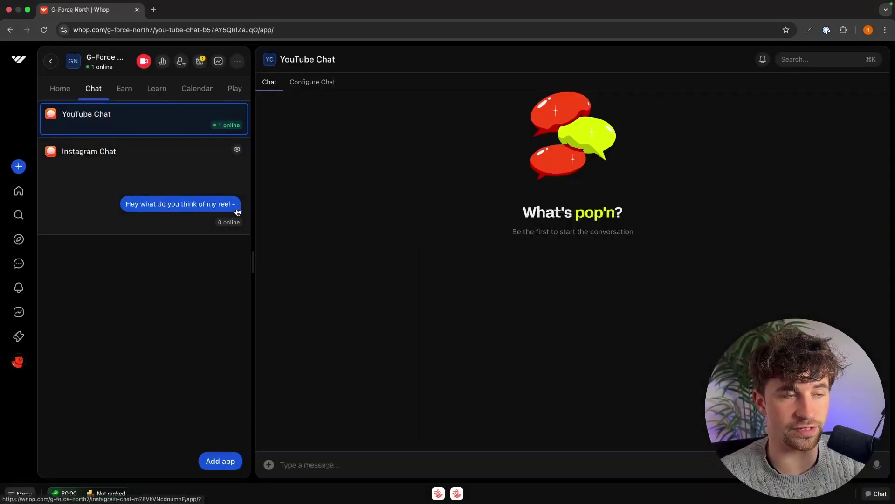
Preview the Bounty option in the Earn section, back out without creating it, then switch to Learn
{"action": "left_click", "coordinate": [126, 89]}
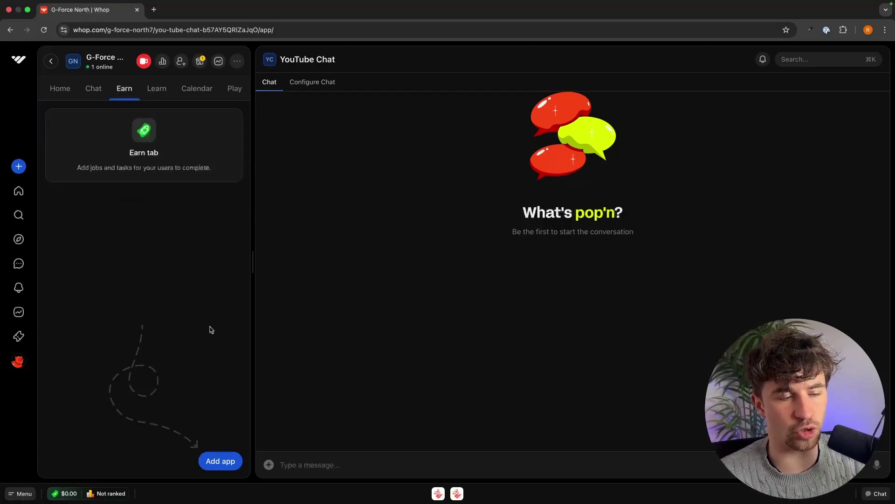
{"action": "left_click", "coordinate": [220, 460]}
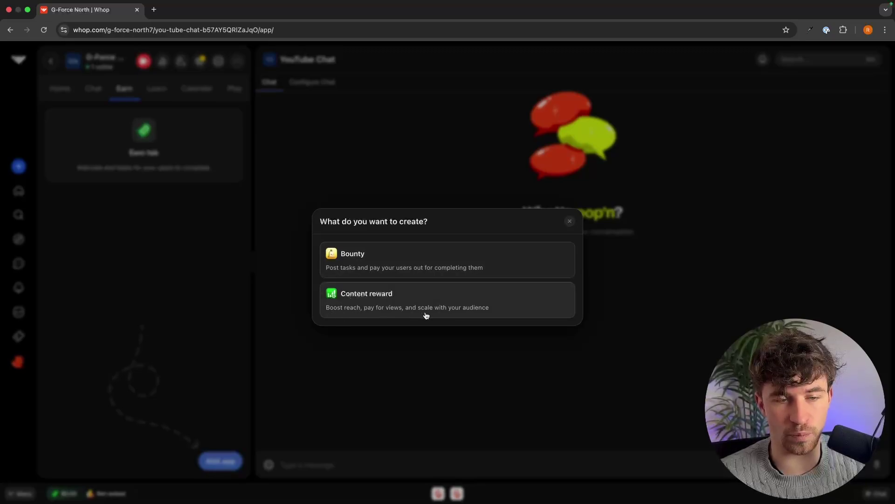
{"action": "left_click", "coordinate": [420, 266]}
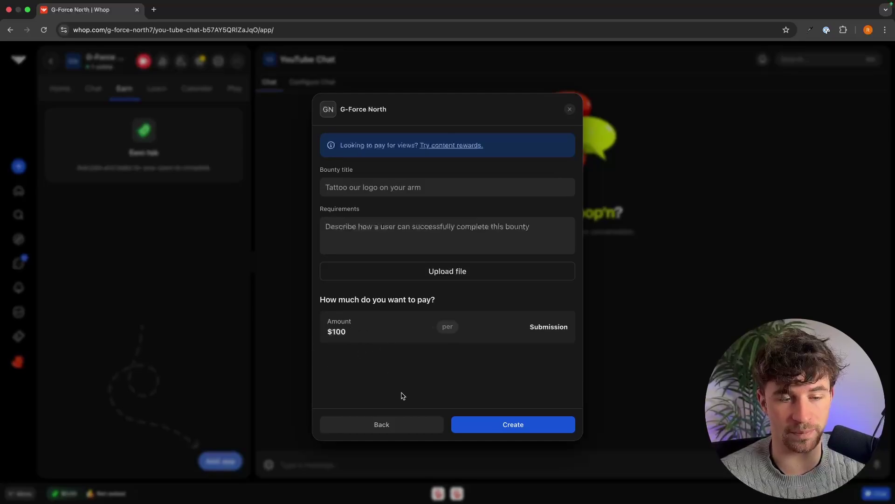
{"action": "left_click", "coordinate": [367, 426]}
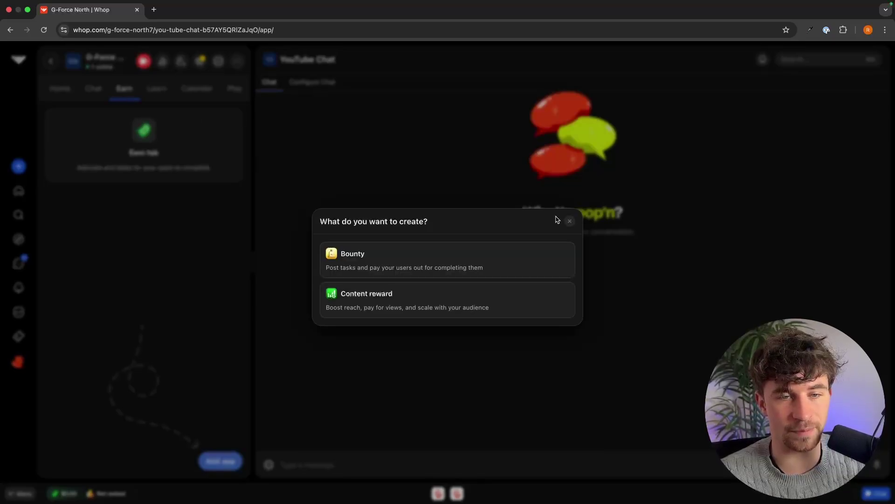
{"action": "left_click", "coordinate": [126, 104]}
{"action": "left_click", "coordinate": [158, 91]}
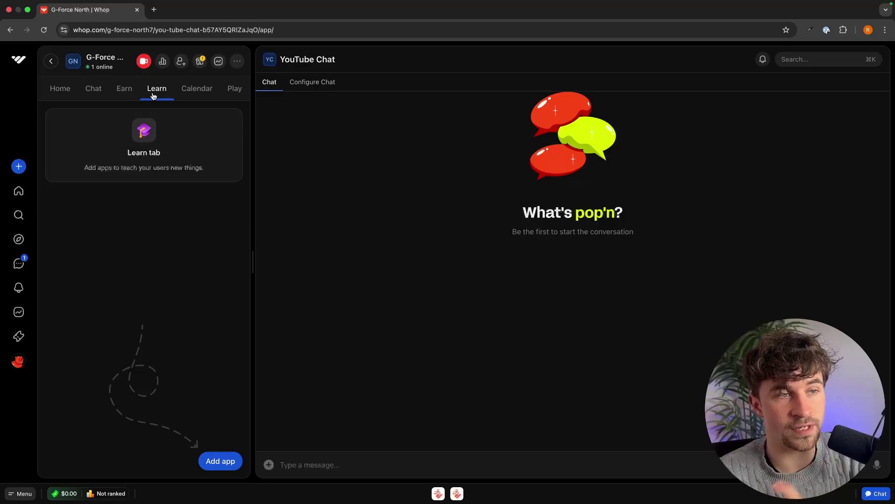
Add a Course app to the Learn section named '$0 - $10k With Digital Products'
{"action": "left_click", "coordinate": [216, 464]}
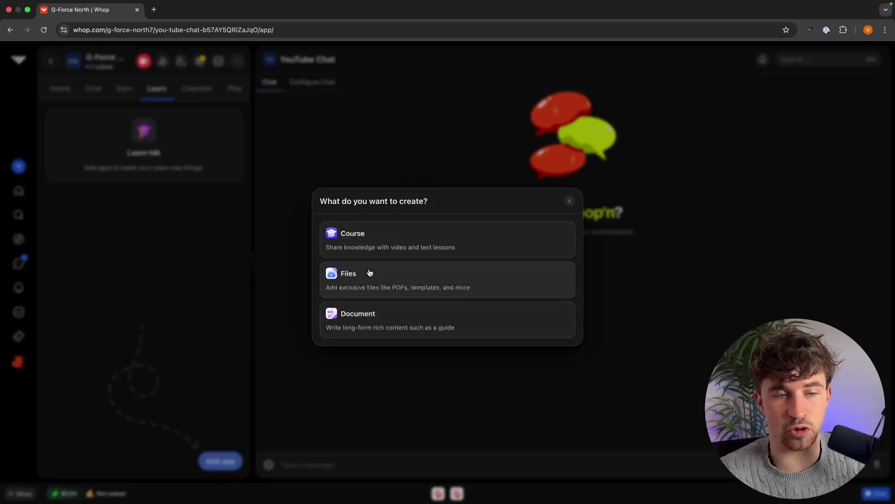
{"action": "left_click", "coordinate": [367, 246]}
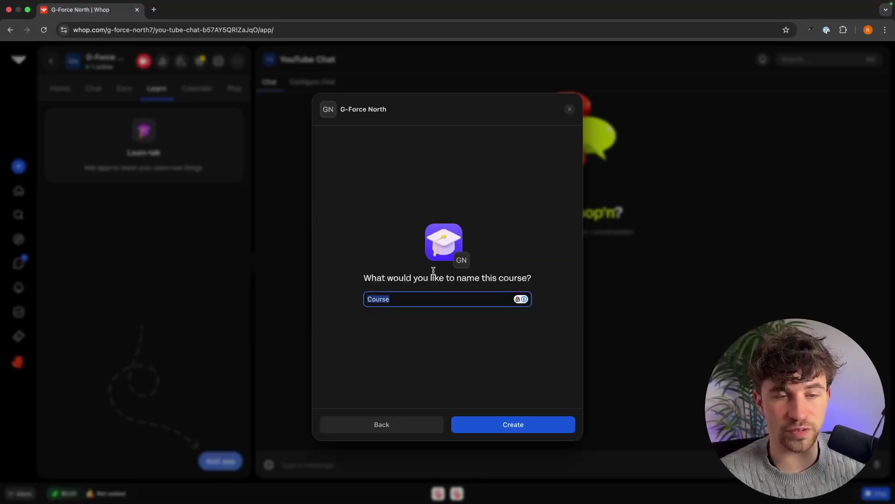
{"action": "left_click", "coordinate": [375, 299]}
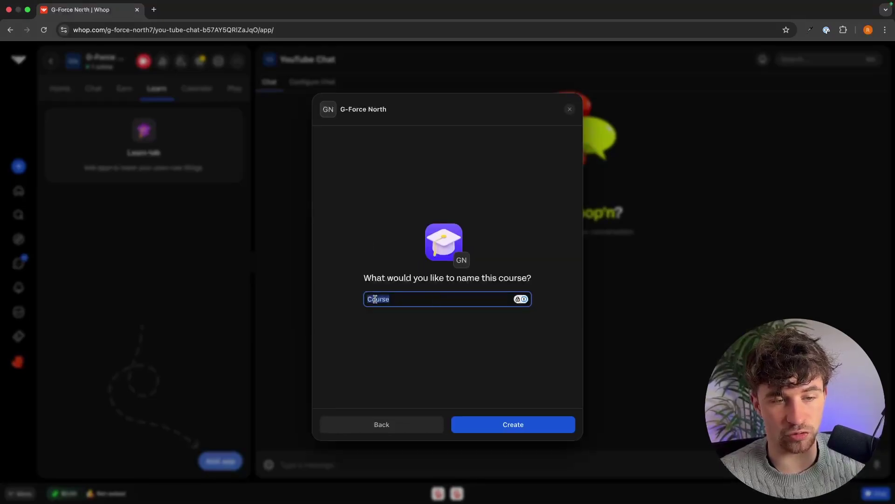
{"action": "double_click", "coordinate": [388, 299]}
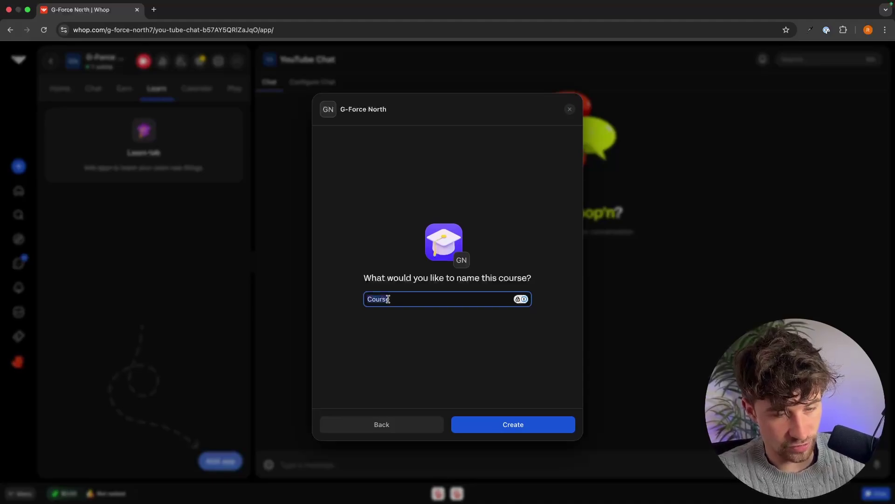
{"action": "type", "text": "$0 - $10k With Digital Product"}
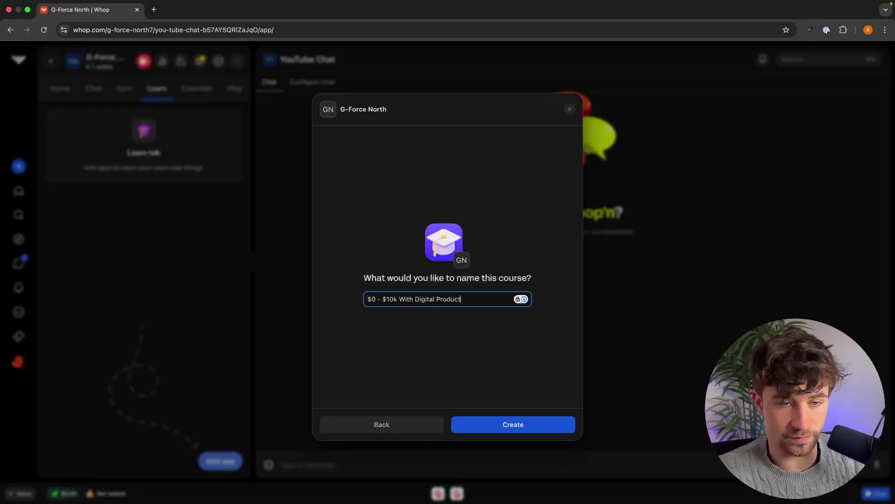
{"action": "left_click", "coordinate": [497, 425]}
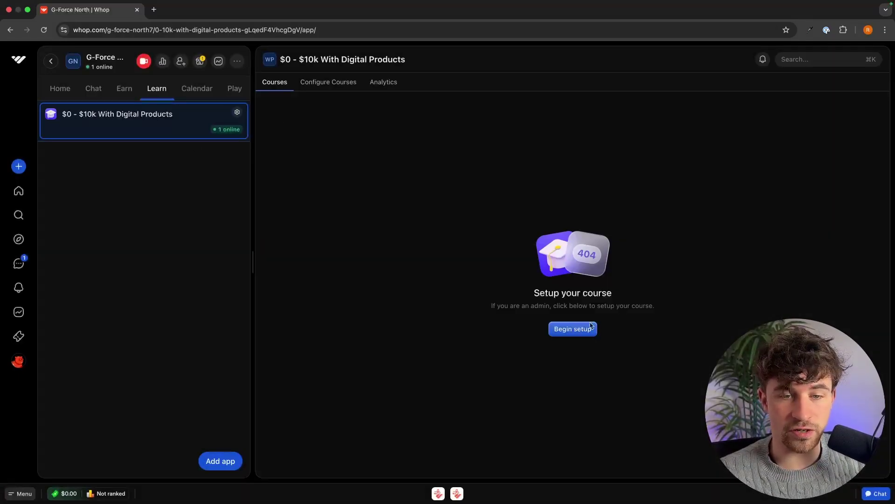
Start the course setup and paste '$0 - $10k With Digital Products' as the course name
{"action": "left_click", "coordinate": [568, 329]}
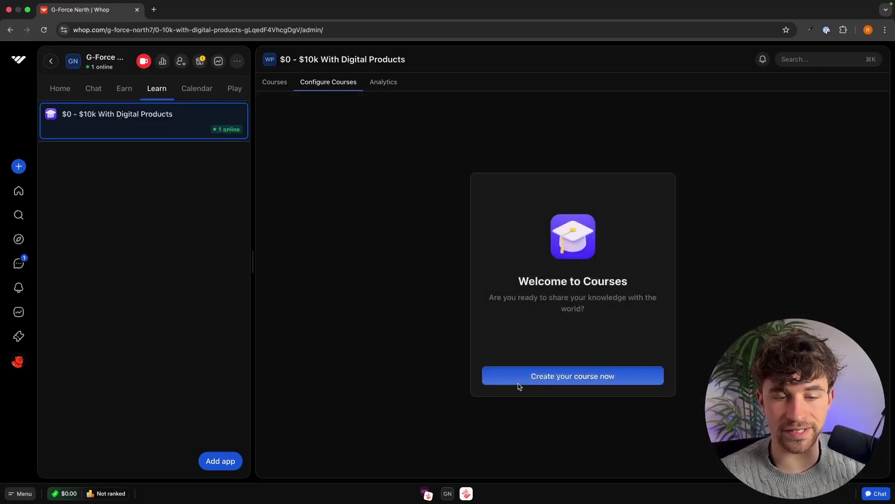
{"action": "left_click", "coordinate": [520, 378]}
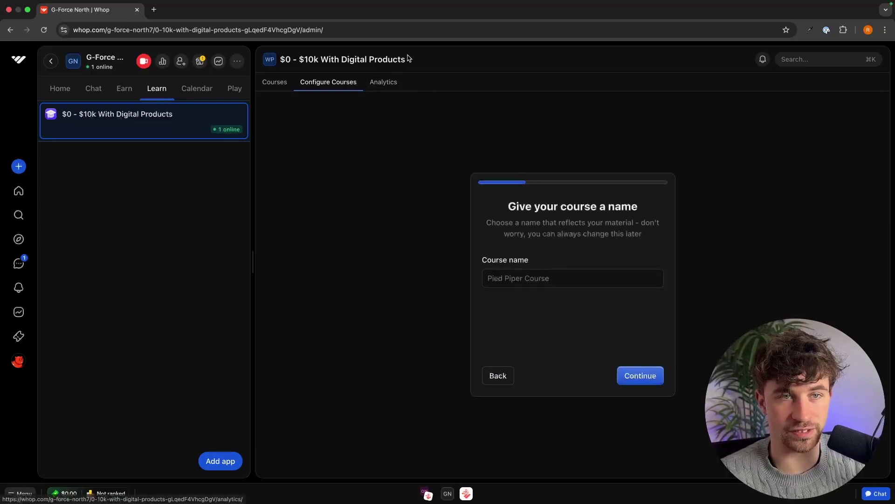
{"action": "left_click_drag", "start_coordinate": [406, 59], "coordinate": [277, 61]}
{"action": "key", "text": "super+c"}
{"action": "left_click", "coordinate": [525, 277]}
{"action": "key", "text": "super+v"}
{"action": "left_click", "coordinate": [642, 375]}
Add the tagline about going from $0 to $10k monthly with digital products, plus a placeholder description
{"action": "left_click", "coordinate": [517, 280]}
{"action": "type", "text": "This course "}
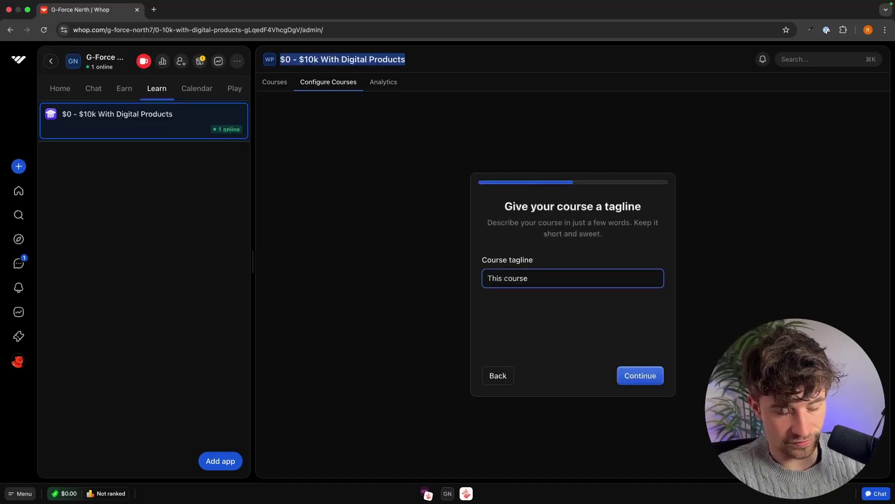
{"action": "type", "text": "will teach you how yo "}
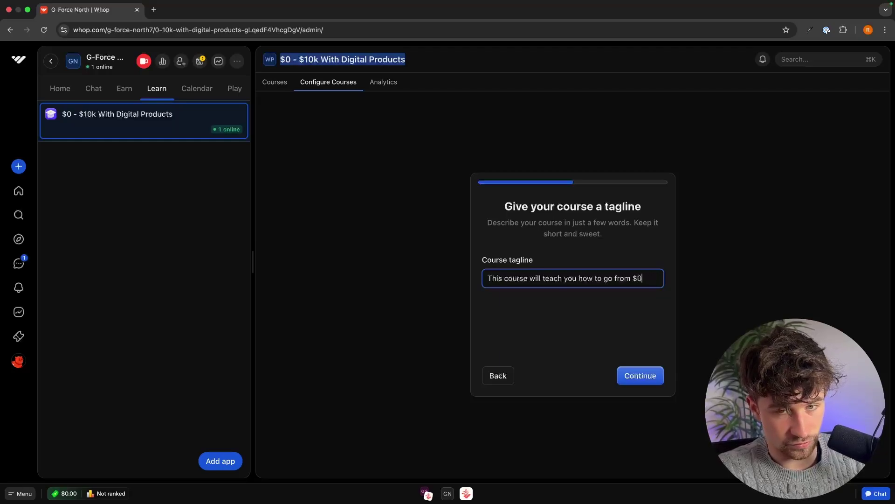
{"action": "type", "text": "go from $0 - $10k per"}
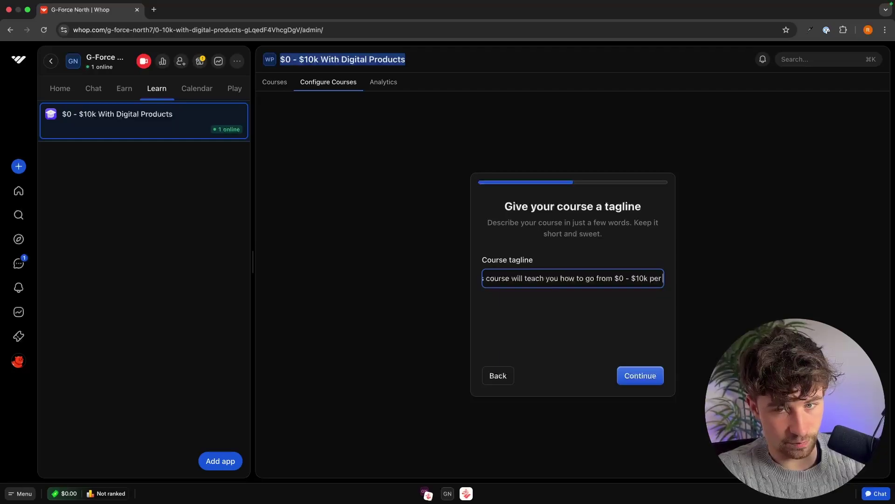
{"action": "type", "text": " month with"}
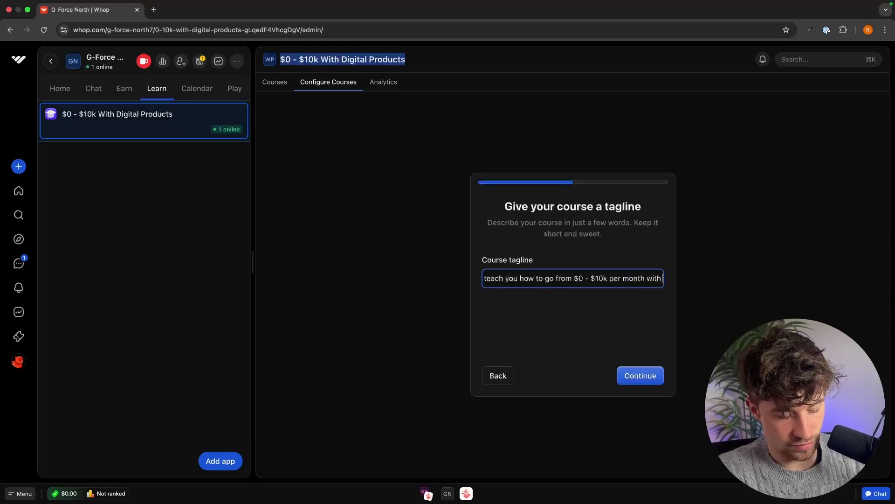
{"action": "type", "text": " digital products"}
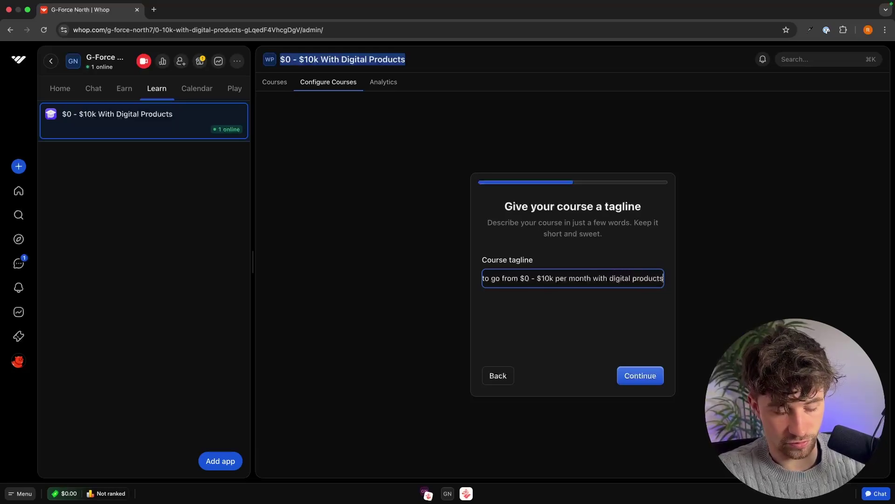
{"action": "key", "text": "Return"}
{"action": "left_click", "coordinate": [584, 309]}
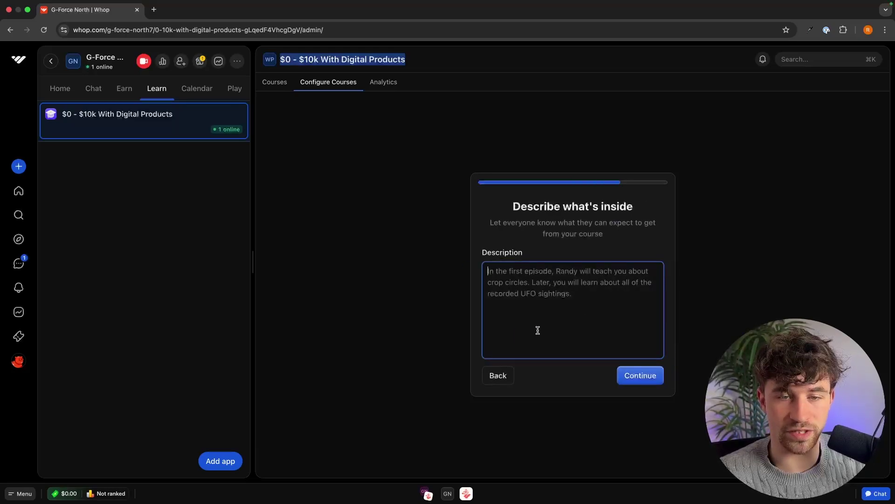
{"action": "type", "text": "efneiowhgeirughre"}
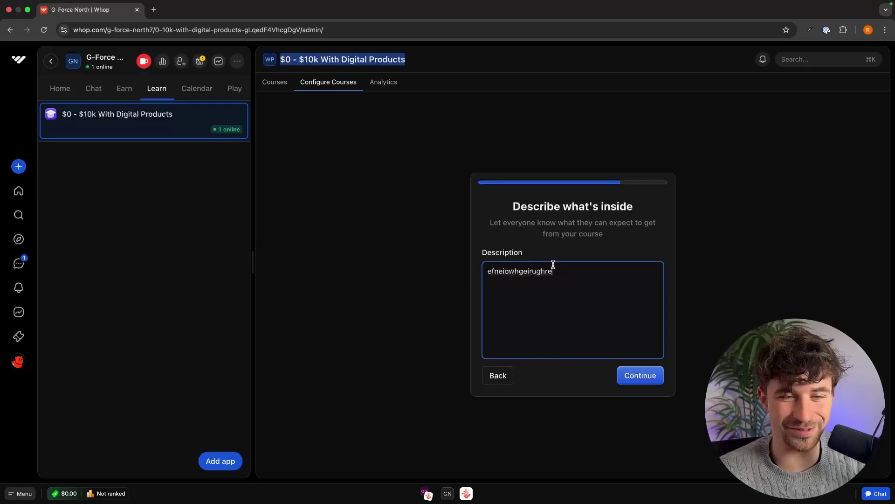
{"action": "left_click", "coordinate": [635, 375]}
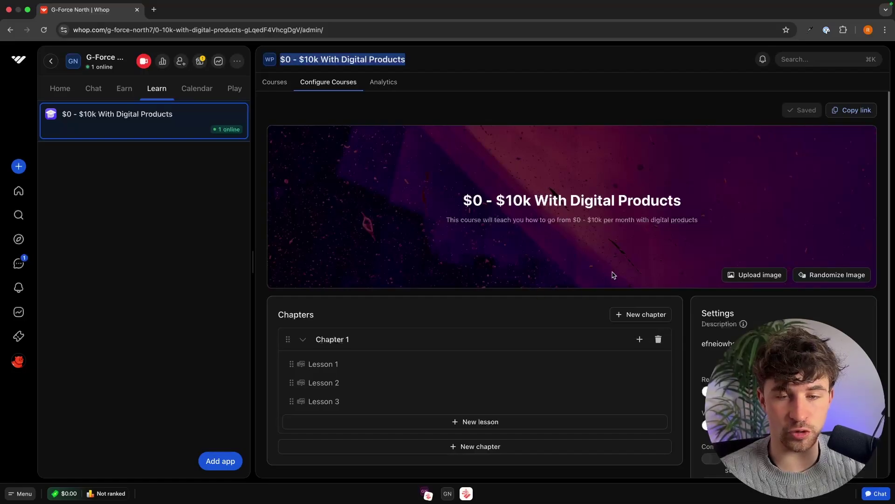
{"action": "scroll", "coordinate": [490, 366], "scroll_direction": "down", "scroll_amount": 3}
{"action": "scroll", "coordinate": [507, 308], "scroll_direction": "up", "scroll_amount": 3}
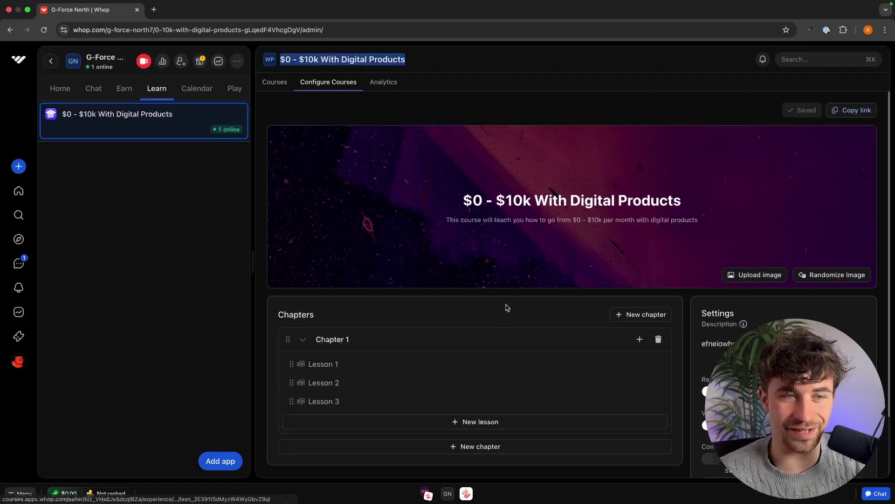
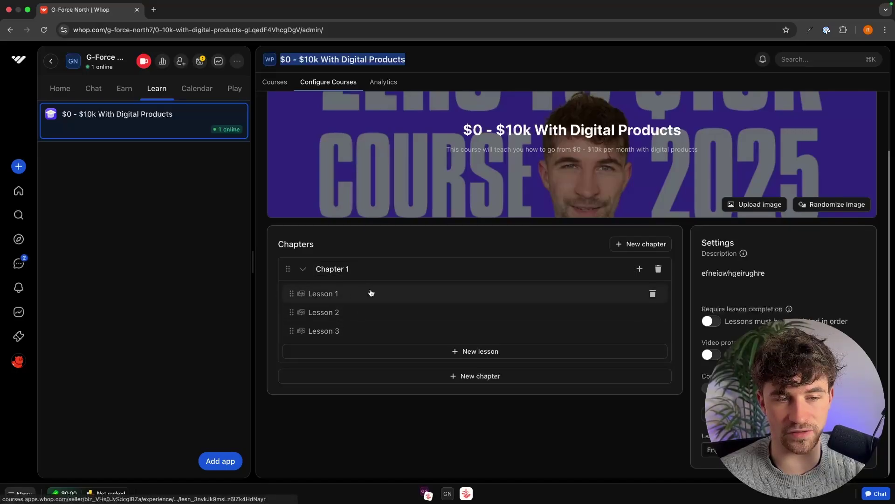
Rename Chapter 1 to 'Module 1 - Welcome to the course' and open Lesson 1
{"action": "left_click", "coordinate": [355, 270]}
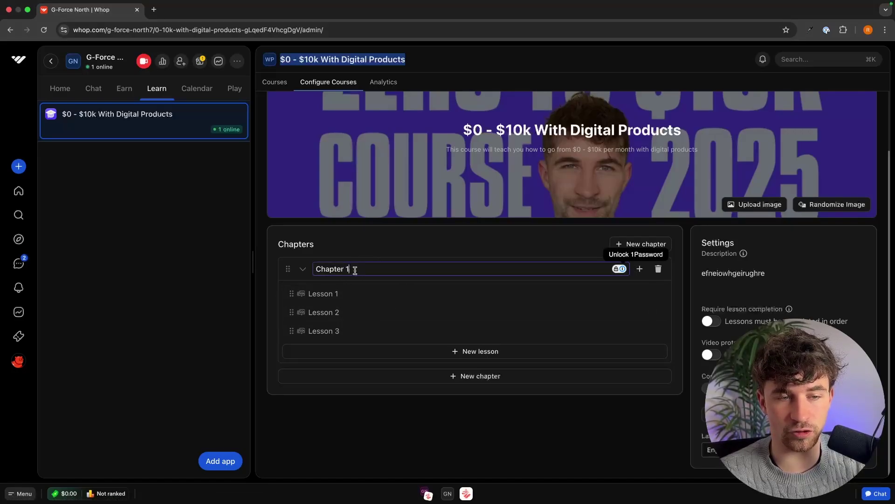
{"action": "left_click_drag", "start_coordinate": [355, 270], "coordinate": [304, 273]}
{"action": "type", "text": "Module 1 -"}
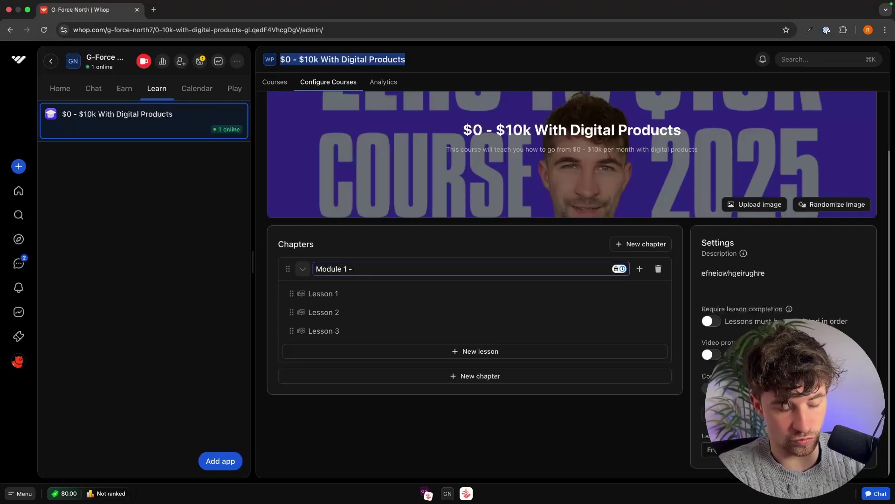
{"action": "type", "text": " Welcom"}
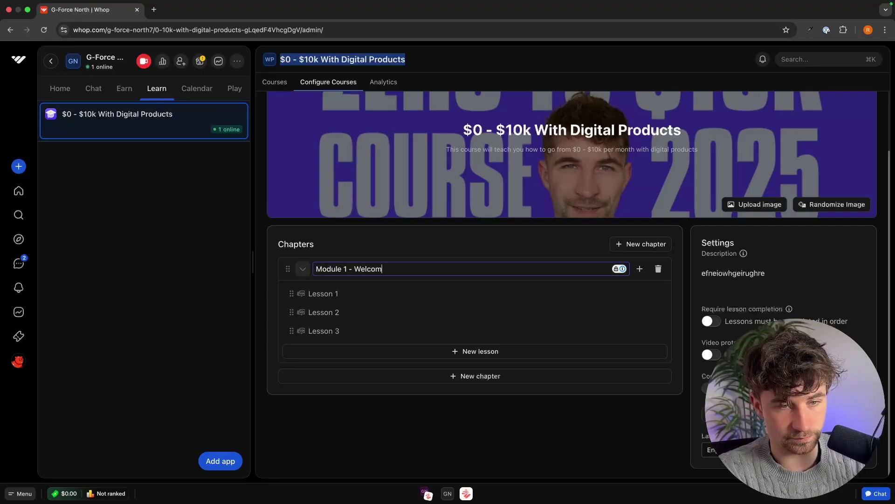
{"action": "type", "text": "e to the course"}
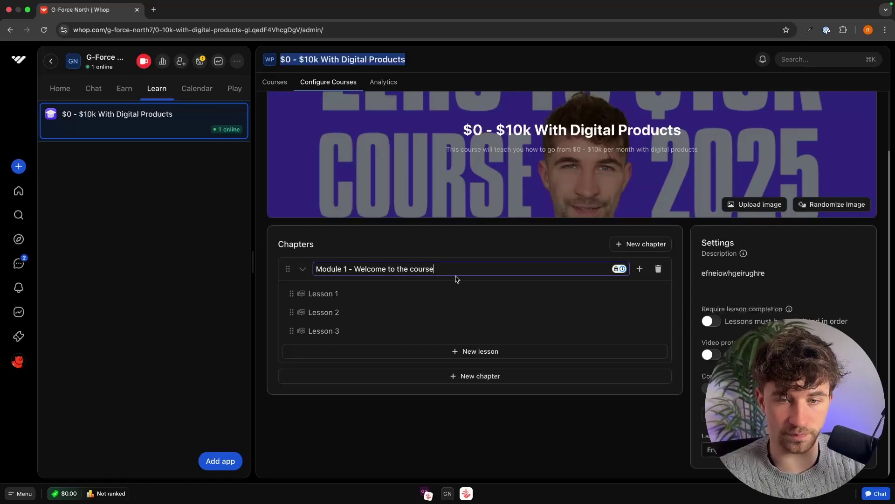
{"action": "left_click", "coordinate": [455, 246]}
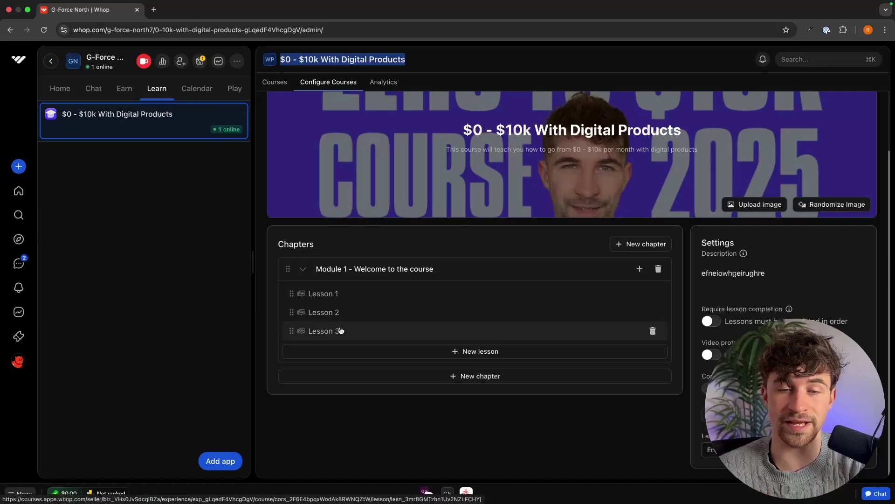
{"action": "left_click", "coordinate": [343, 296]}
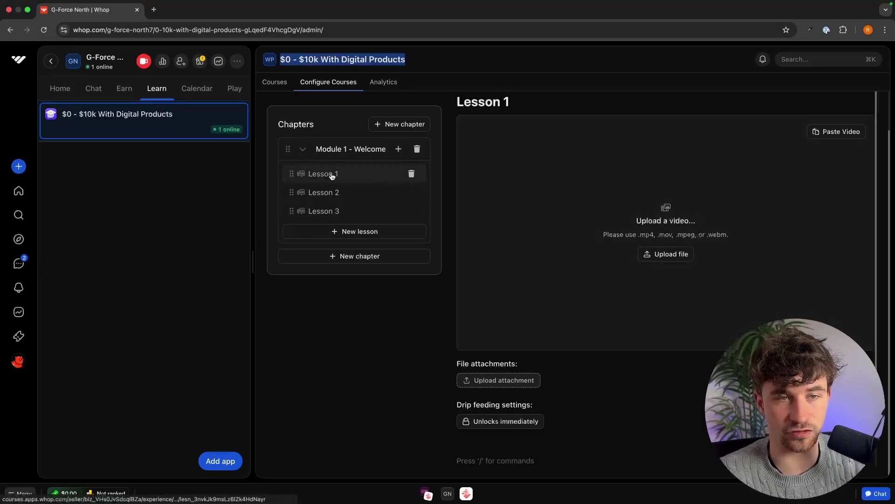
Retitle Lesson 1 as 'Lesson 1 - What you will learn'
{"action": "triple_click", "coordinate": [490, 101]}
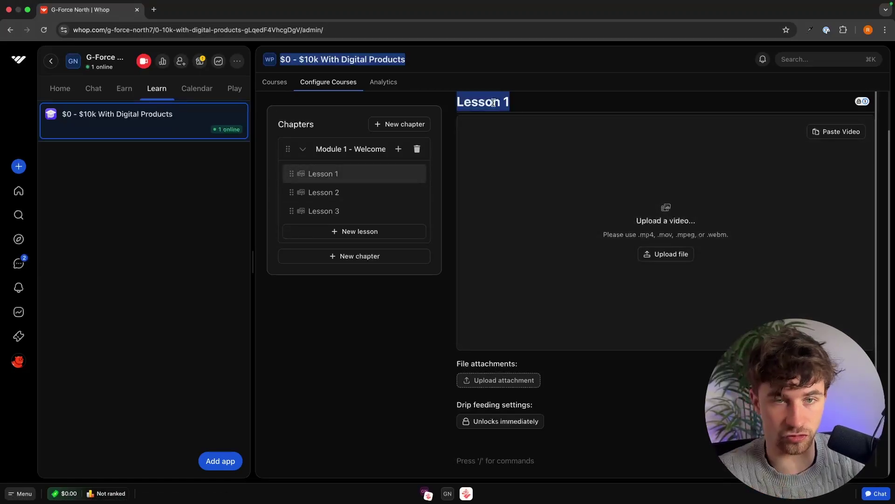
{"action": "left_click", "coordinate": [509, 103]}
{"action": "type", "text": "- wh"}
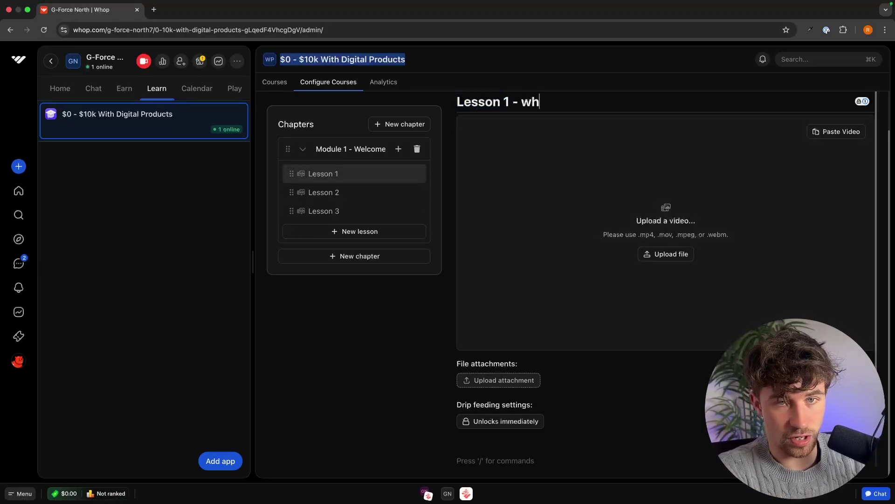
{"action": "type", "text": "at"}
{"action": "key", "text": "BackSpace"}
{"action": "key", "text": "BackSpace"}
{"action": "key", "text": "BackSpace"}
{"action": "key", "text": "BackSpace"}
{"action": "type", "text": "What you will learn"}
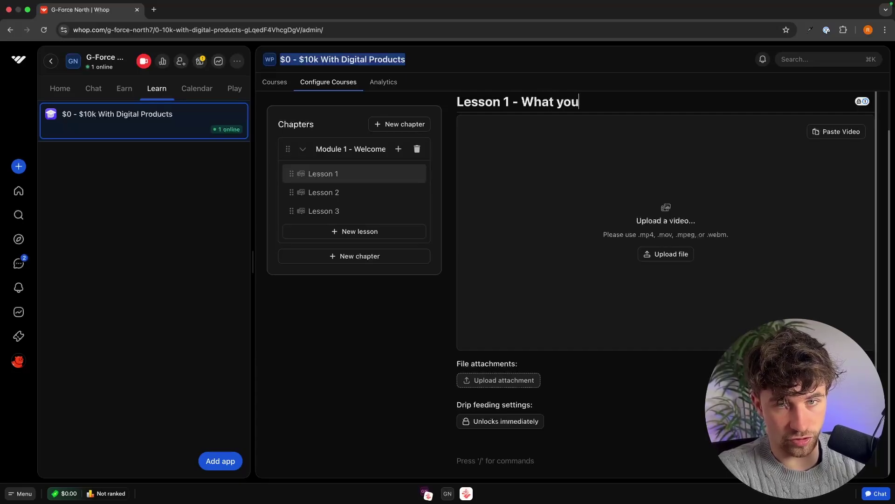
{"action": "left_click", "coordinate": [389, 298]}
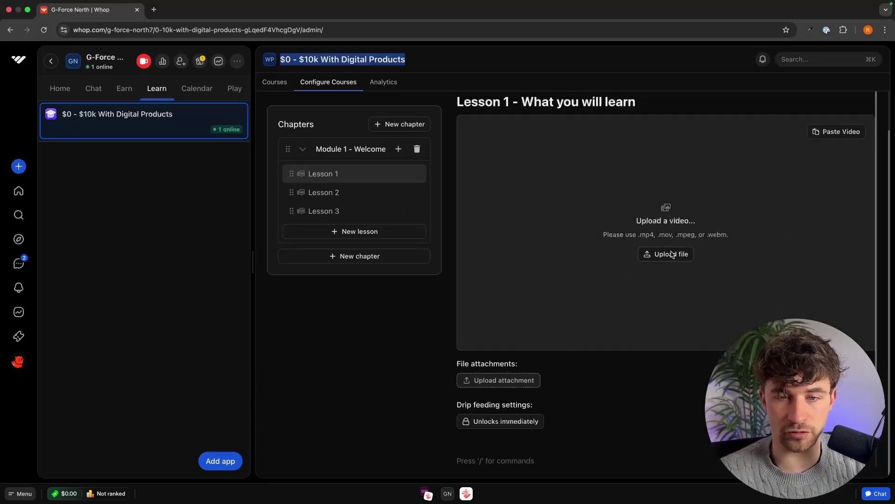
Upload the mp4 video to Lesson 1, then move on to Lesson 2
{"action": "left_click", "coordinate": [672, 255]}
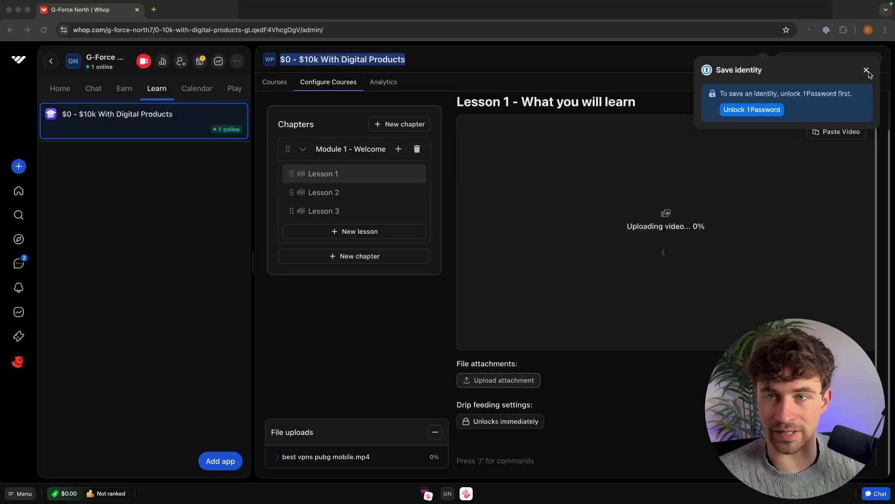
{"action": "left_click", "coordinate": [866, 70]}
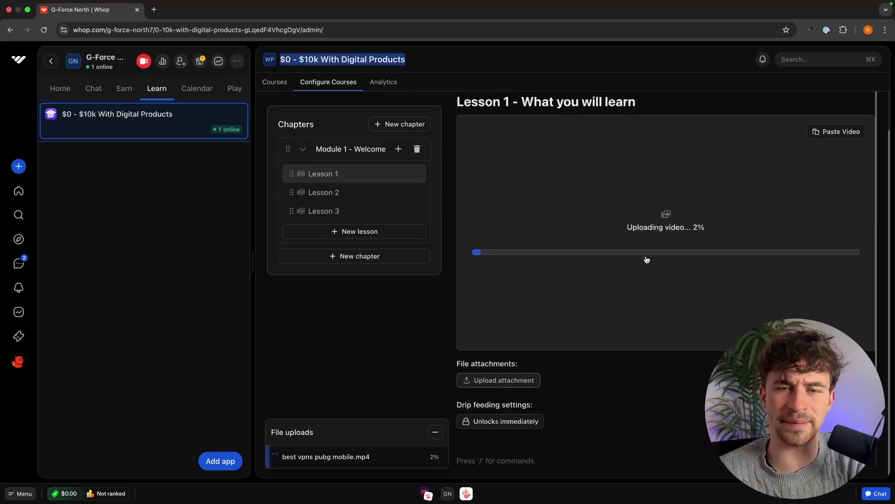
{"action": "scroll", "coordinate": [620, 293], "scroll_direction": "down", "scroll_amount": 3}
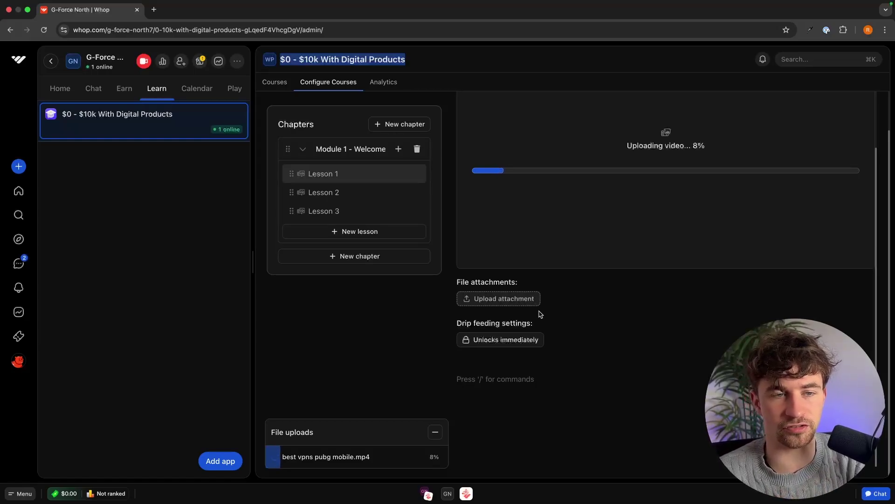
{"action": "scroll", "coordinate": [540, 314], "scroll_direction": "up", "scroll_amount": 3}
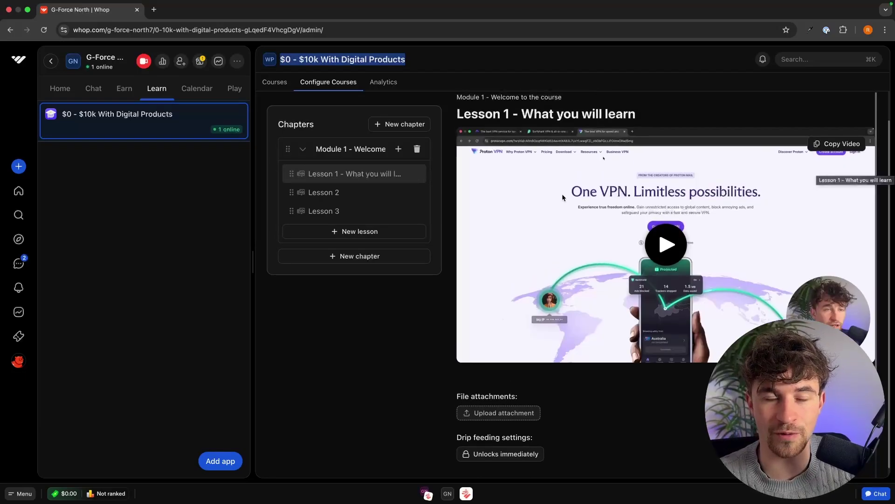
{"action": "scroll", "coordinate": [561, 194], "scroll_direction": "up", "scroll_amount": 1}
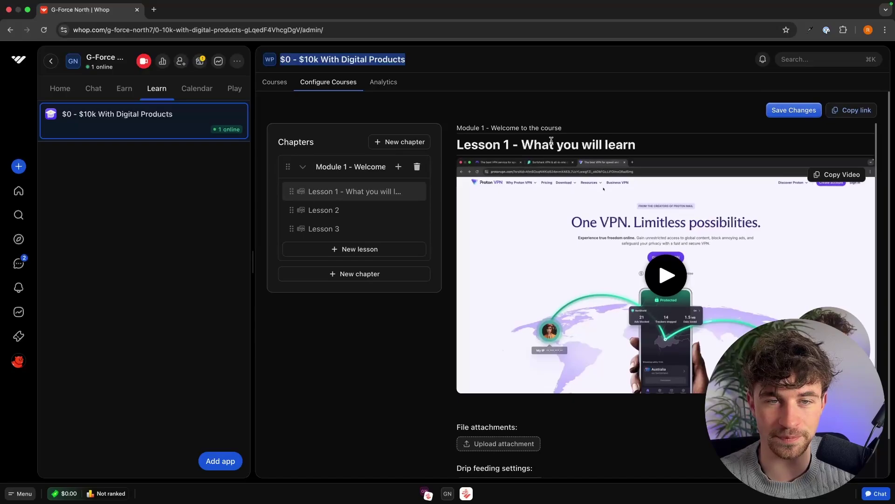
{"action": "left_click", "coordinate": [337, 212]}
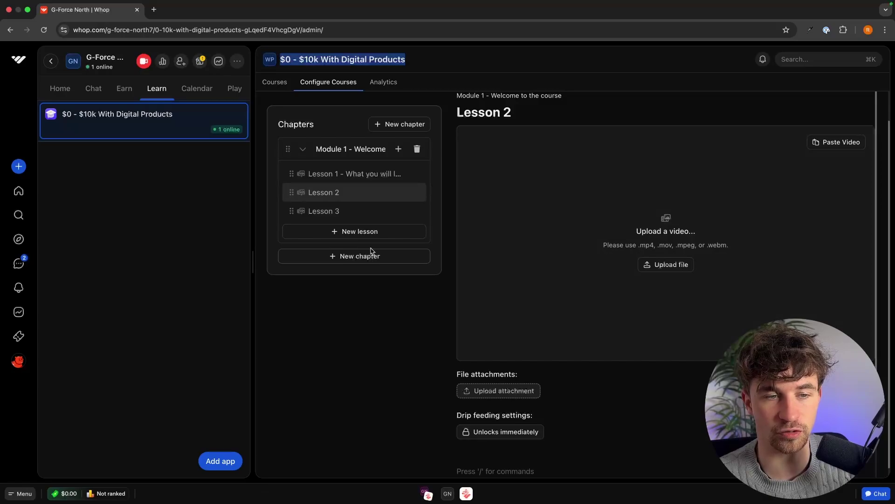
Add a new chapter named 'Module 2 - The basics'
{"action": "left_click", "coordinate": [353, 257]}
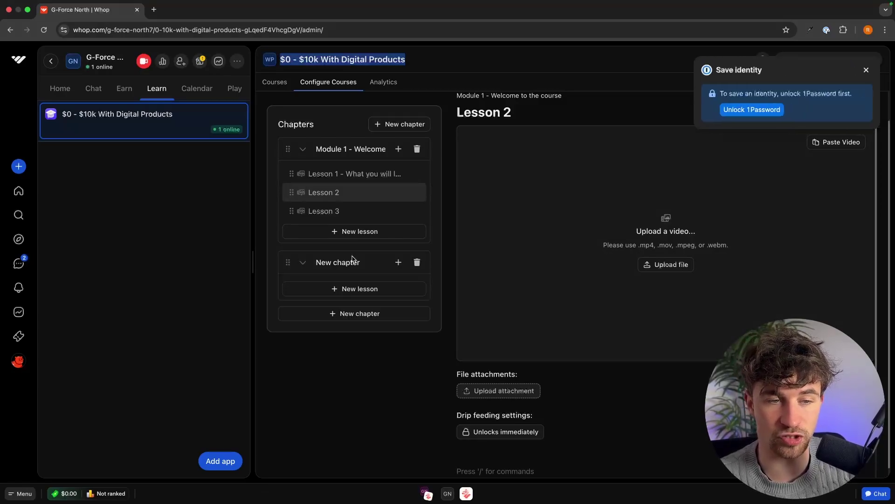
{"action": "left_click", "coordinate": [880, 70]}
{"action": "left_click", "coordinate": [338, 262]}
{"action": "key", "text": "BackSpace"}
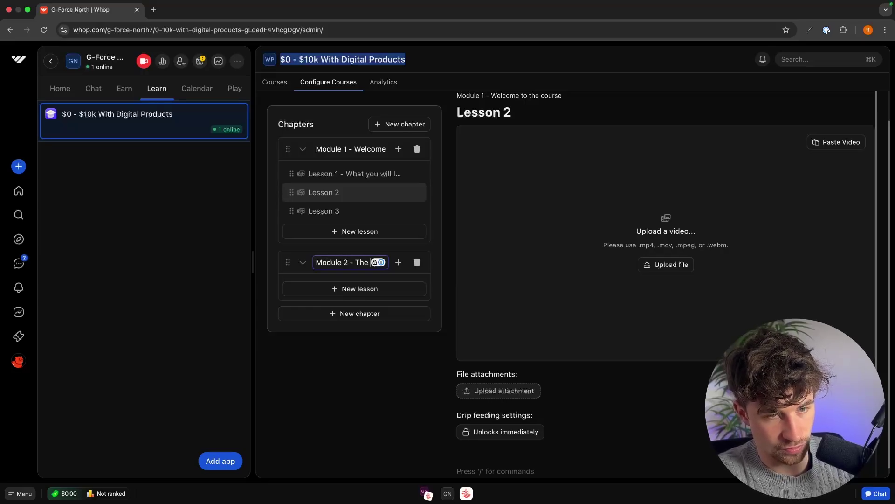
{"action": "type", "text": "Module 2 - The basics"}
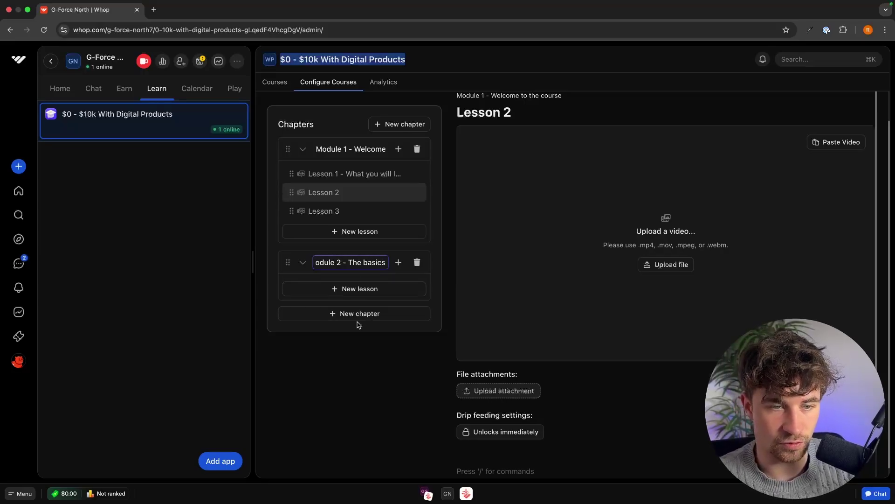
{"action": "key", "text": "Return"}
Create a multimedia lesson inside Module 2
{"action": "left_click", "coordinate": [357, 292]}
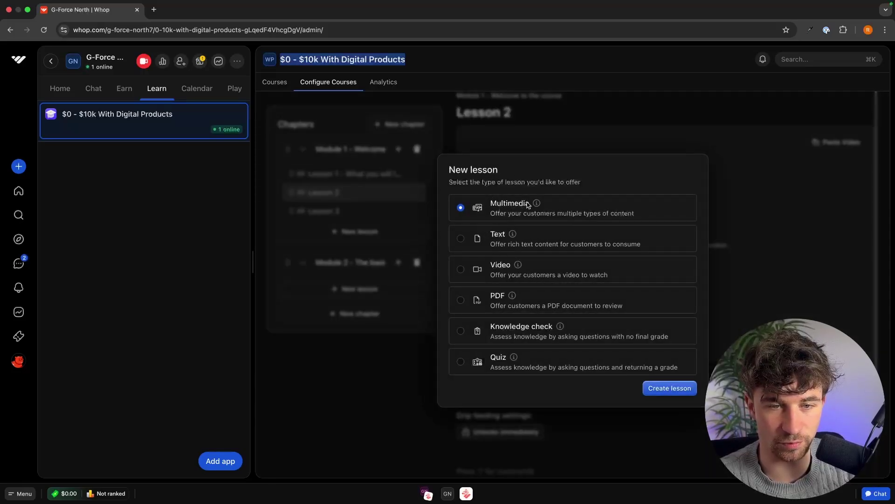
{"action": "left_click", "coordinate": [667, 388]}
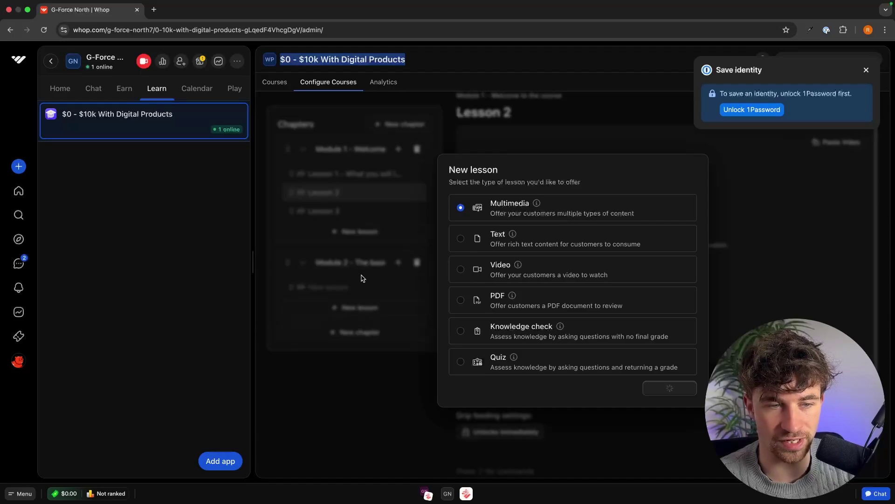
{"action": "left_click", "coordinate": [867, 72]}
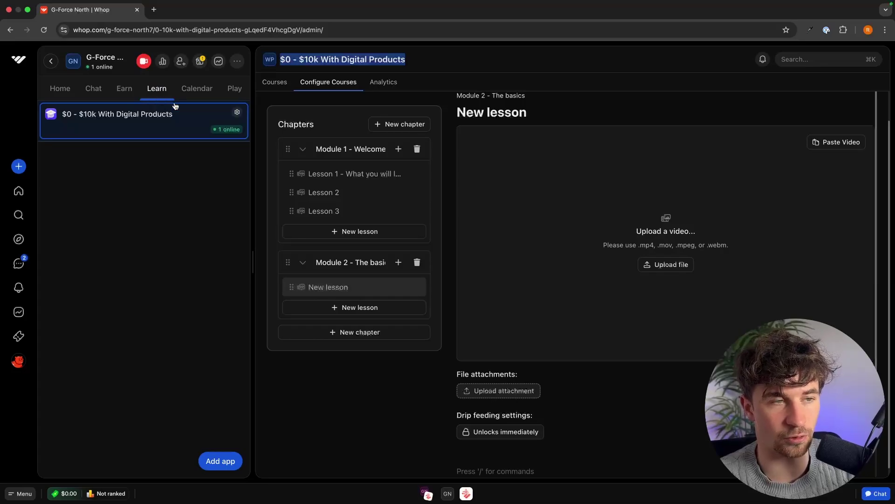
Create a files app named 'Getting started with digital products ebook'
{"action": "left_click", "coordinate": [219, 461]}
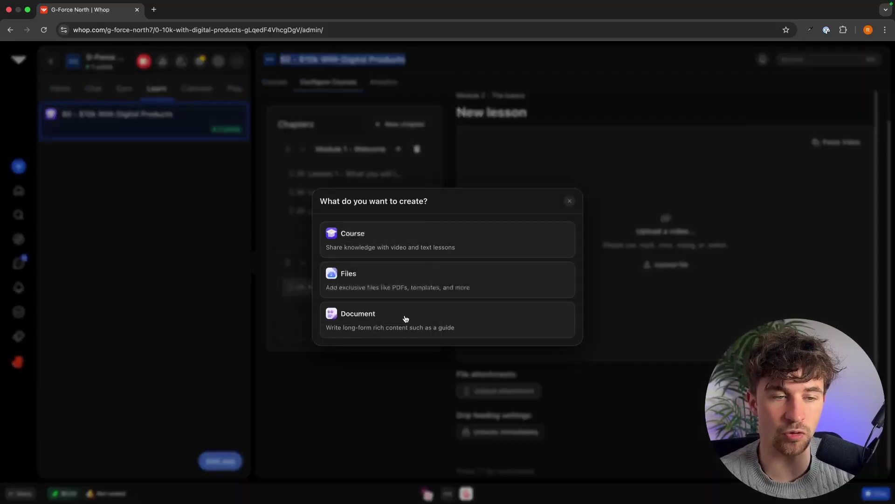
{"action": "left_click", "coordinate": [397, 292]}
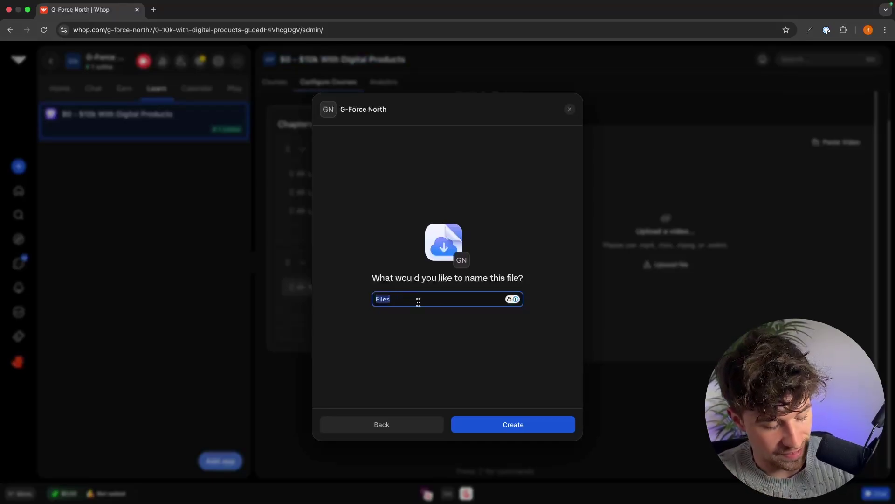
{"action": "type", "text": "Getting started with digital products ebook"}
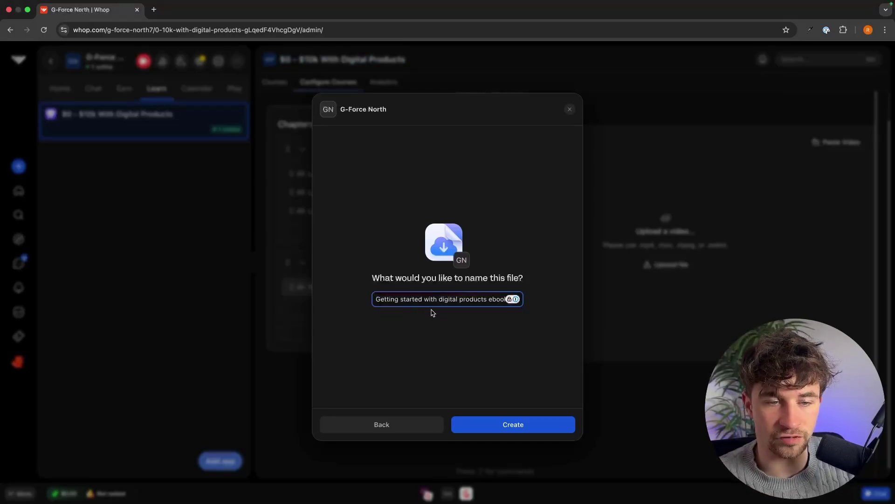
{"action": "left_click", "coordinate": [505, 424]}
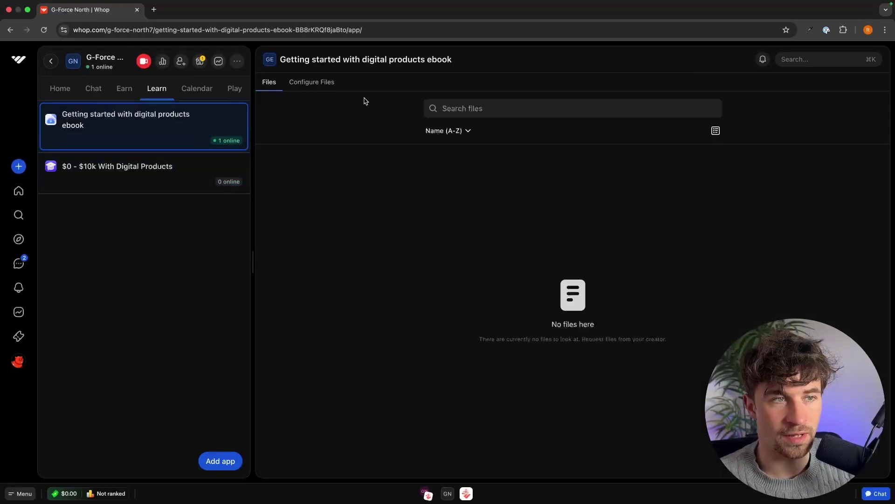
Upload the 'Brown simple modern ebook lead magnet magazine for coaches.pdf' file to the ebook app
{"action": "left_click", "coordinate": [312, 82]}
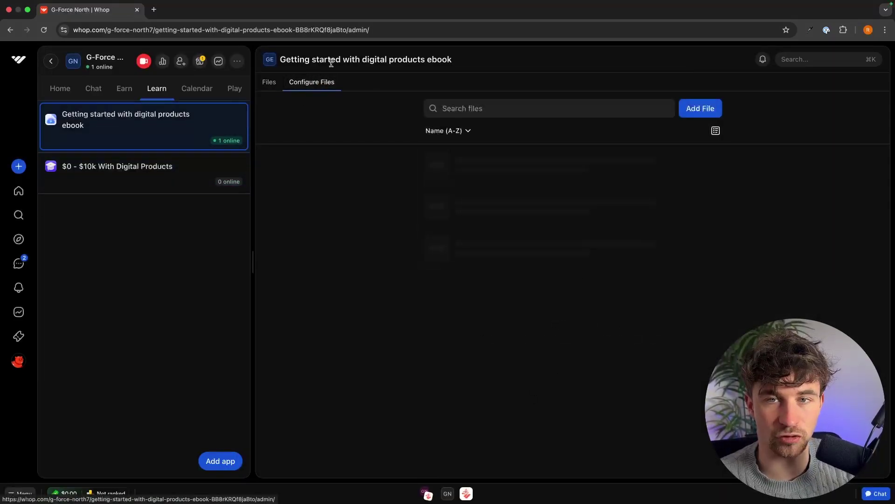
{"action": "left_click", "coordinate": [706, 110]}
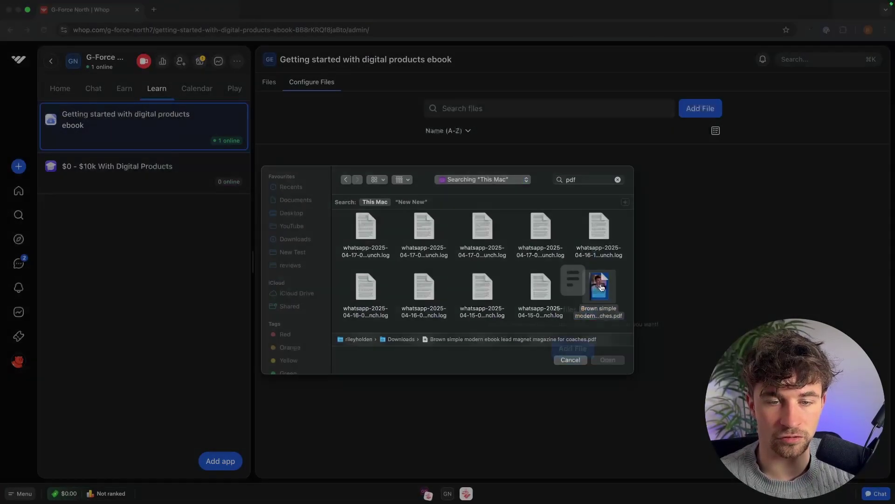
{"action": "left_click", "coordinate": [608, 362]}
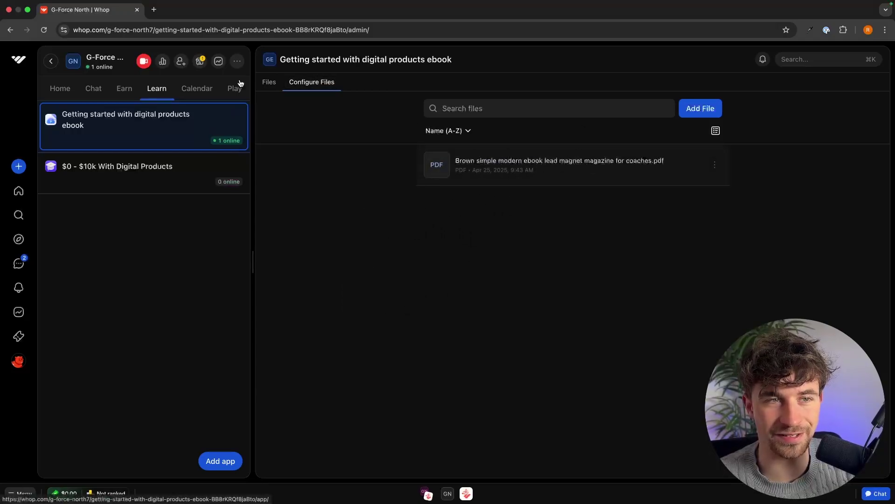
{"action": "left_click", "coordinate": [266, 85]}
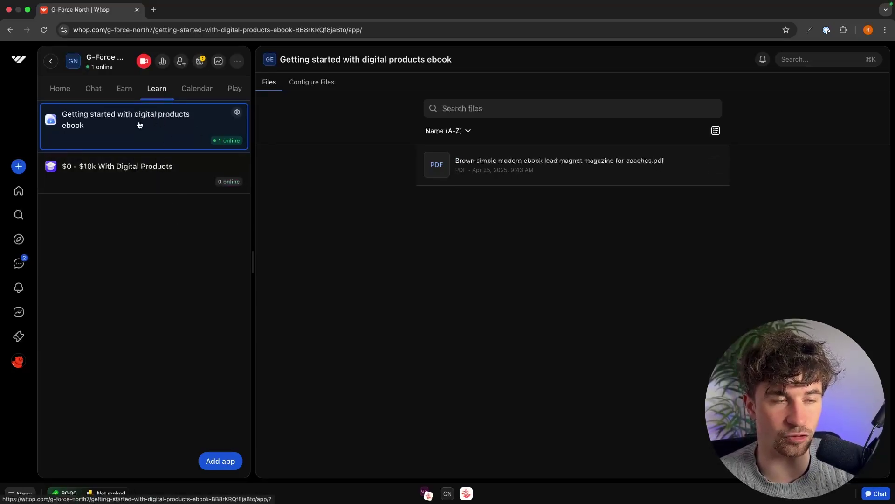
Create a Calendar booking app in the Calendar section
{"action": "left_click", "coordinate": [203, 93]}
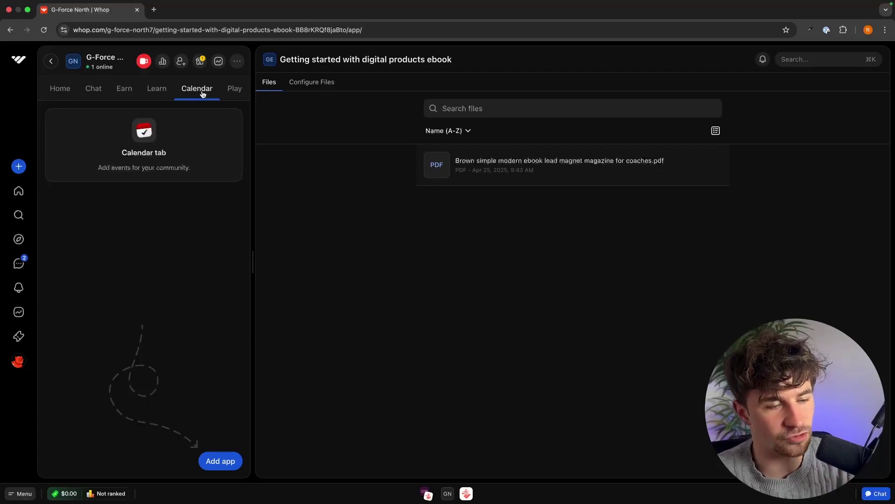
{"action": "left_click", "coordinate": [221, 460]}
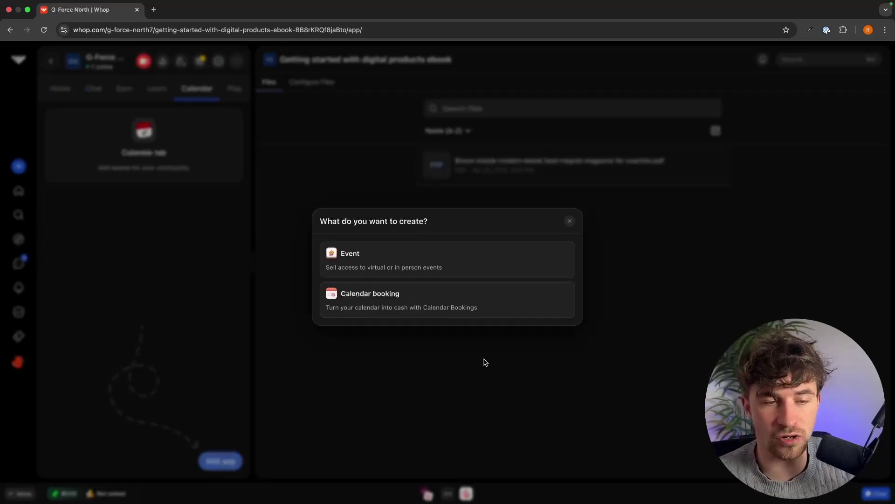
{"action": "left_click", "coordinate": [369, 297]}
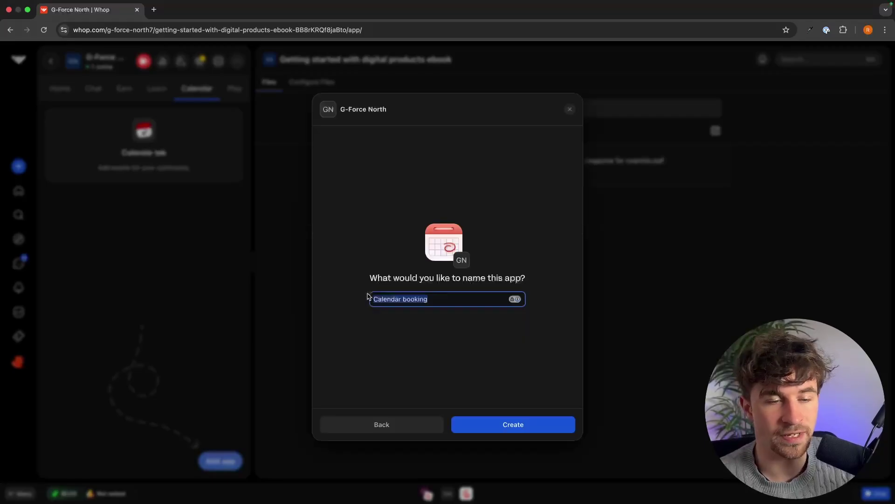
{"action": "left_click", "coordinate": [517, 424]}
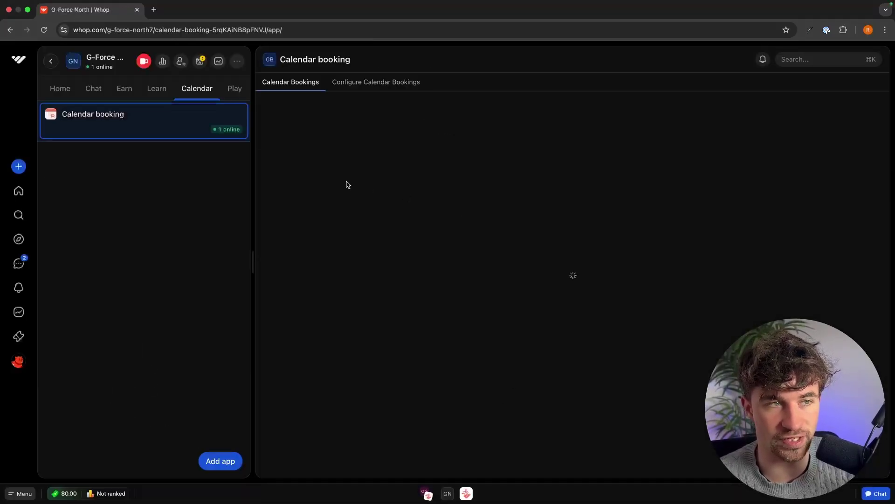
Review the booking configuration and check the bookings page shows No Availabilities
{"action": "left_click", "coordinate": [397, 86]}
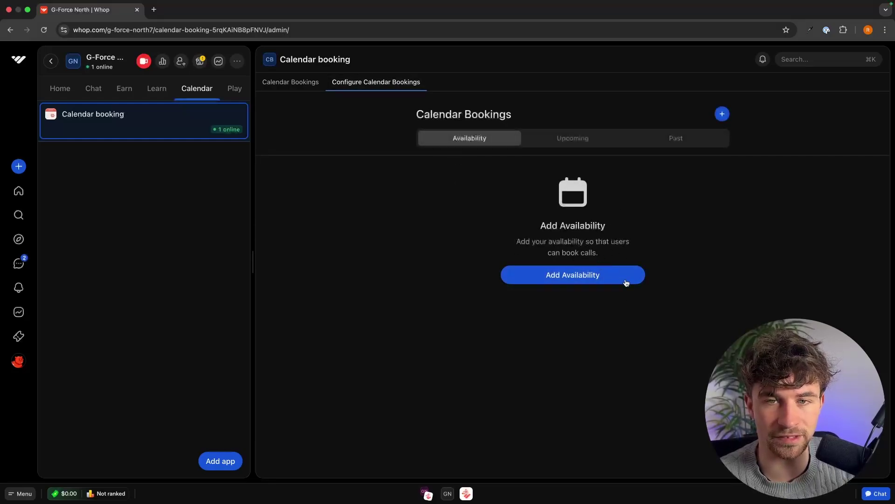
{"action": "left_click", "coordinate": [301, 84]}
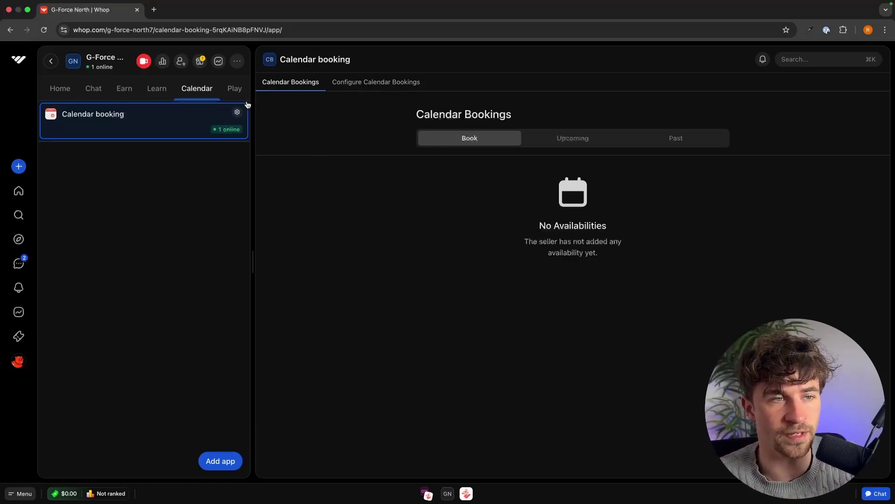
{"action": "scroll", "coordinate": [178, 89], "scroll_direction": "right", "scroll_amount": 2}
{"action": "left_click", "coordinate": [161, 92]}
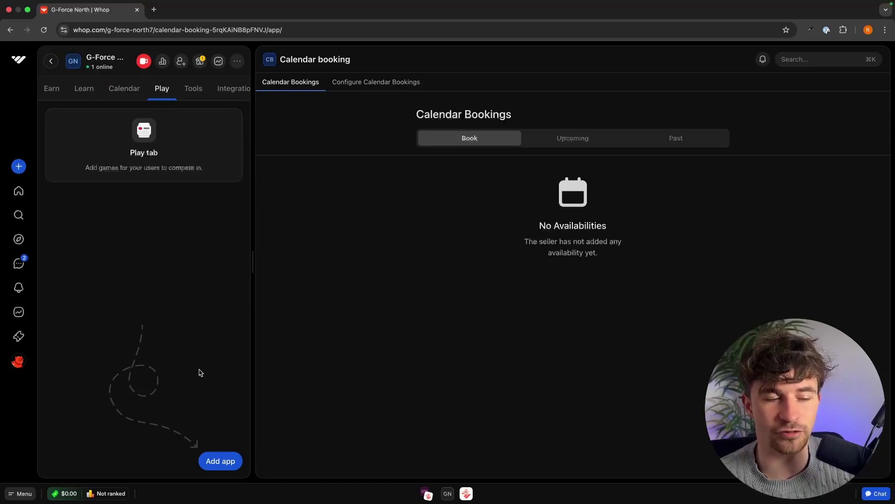
Browse the Play and Tools app options, closing each without adding an app
{"action": "left_click", "coordinate": [217, 463]}
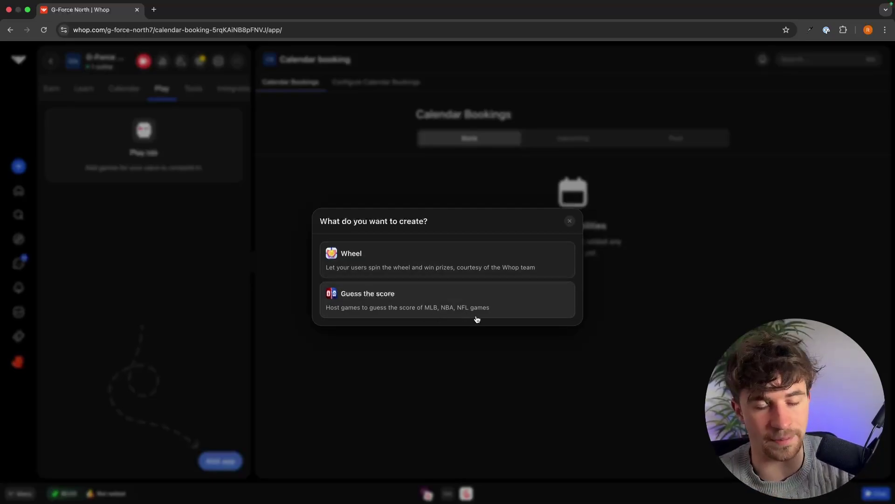
{"action": "left_click", "coordinate": [626, 305]}
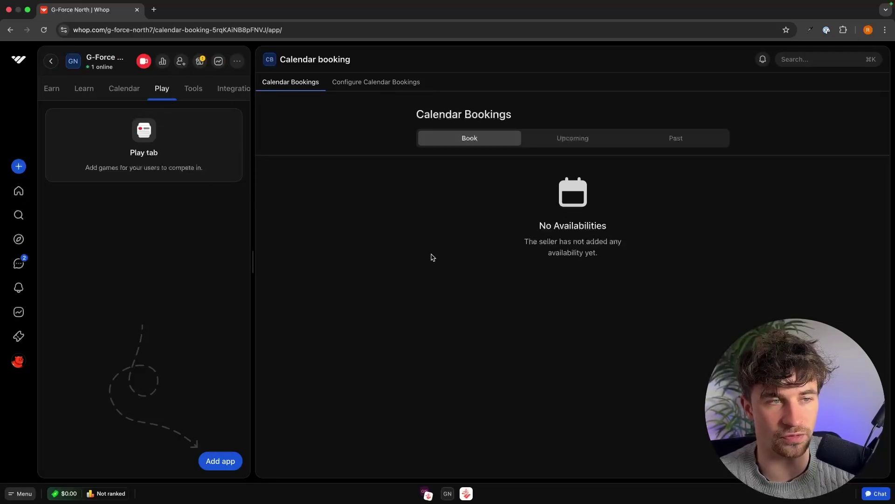
{"action": "left_click", "coordinate": [192, 90]}
{"action": "left_click", "coordinate": [217, 459]}
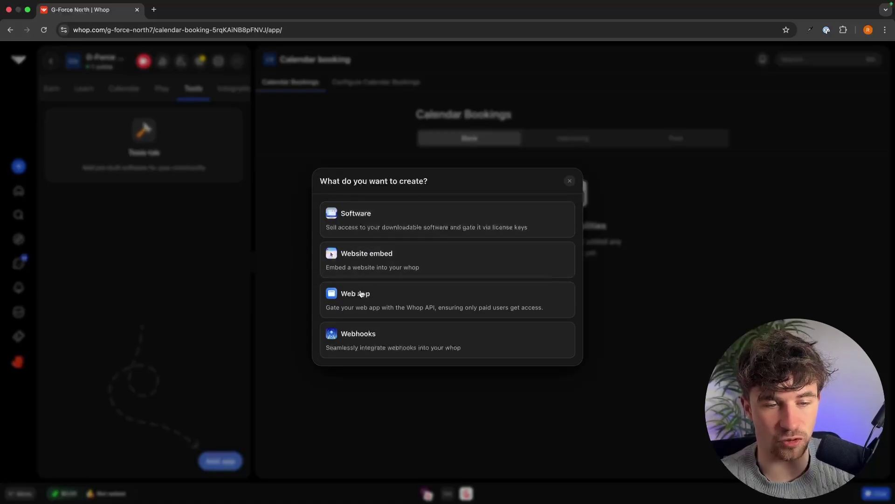
{"action": "left_click", "coordinate": [255, 311]}
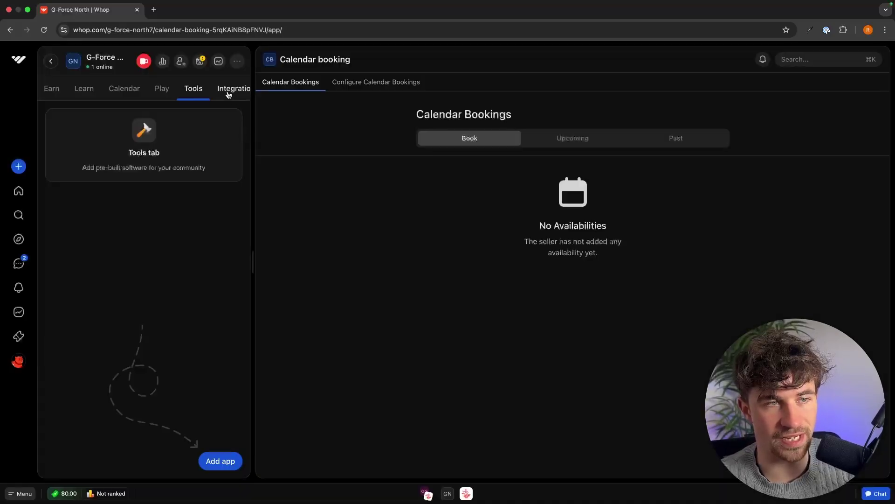
Browse the Integrations app options, then open the G-Force North store page editor
{"action": "left_click", "coordinate": [212, 91]}
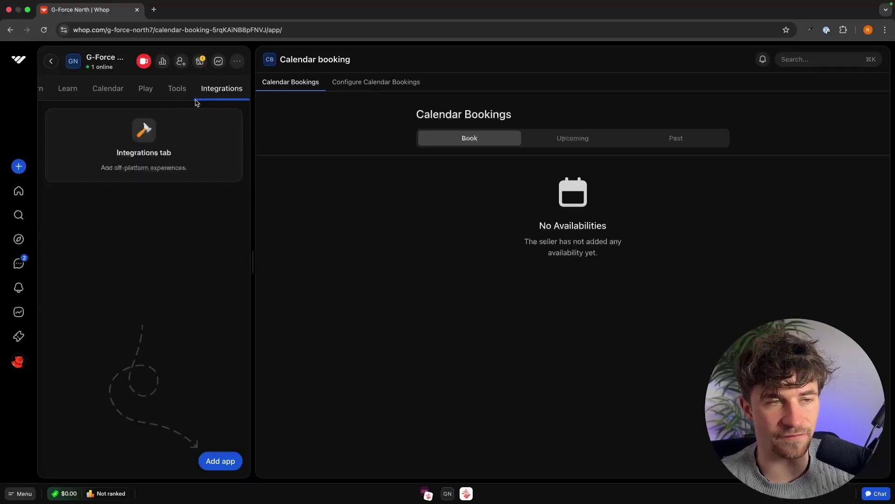
{"action": "left_click", "coordinate": [213, 459]}
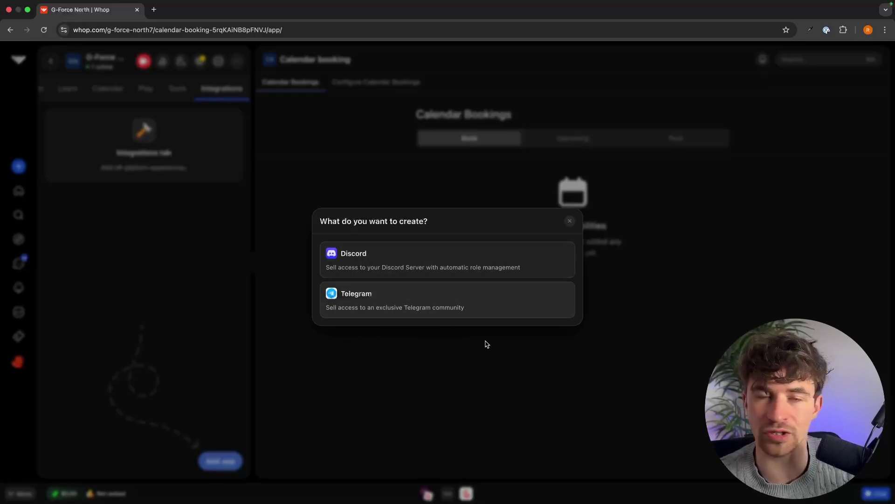
{"action": "left_click", "coordinate": [636, 194]}
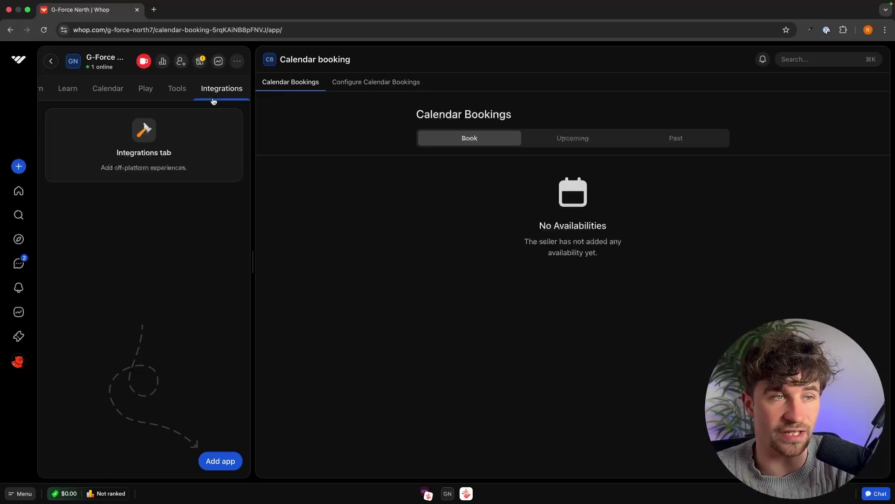
{"action": "left_click", "coordinate": [200, 65]}
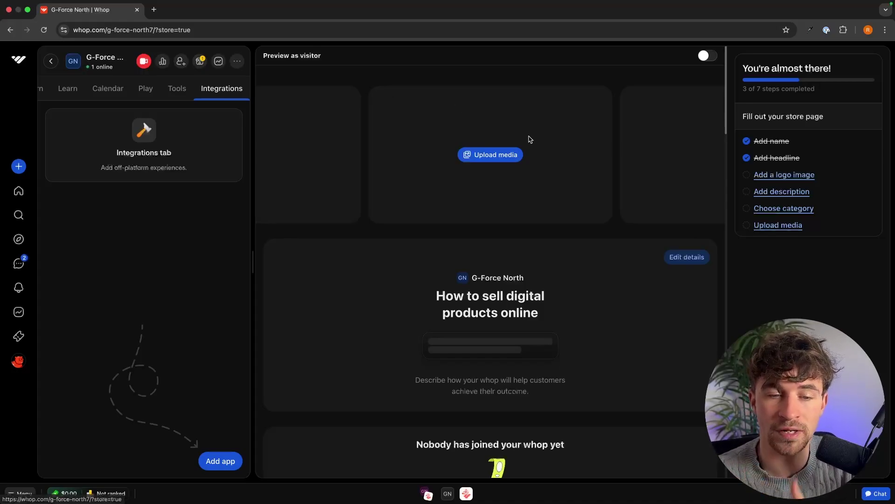
Add the two thumbnail images from Downloads to the store page gallery
{"action": "scroll", "coordinate": [529, 150], "scroll_direction": "down", "scroll_amount": 10}
{"action": "scroll", "coordinate": [570, 199], "scroll_direction": "up", "scroll_amount": 10}
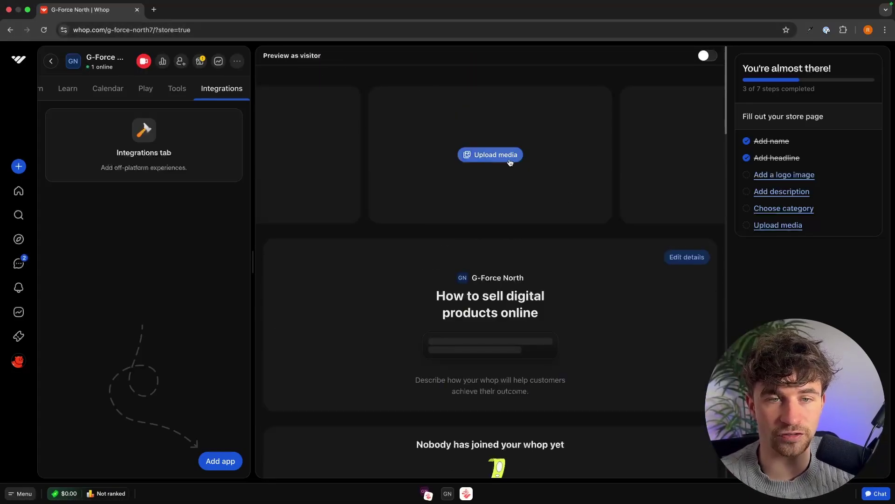
{"action": "left_click", "coordinate": [512, 159]}
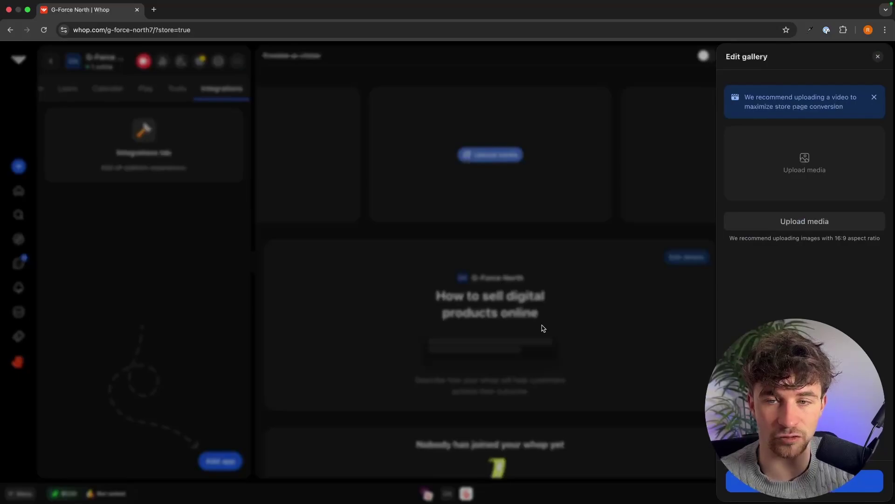
{"action": "left_click", "coordinate": [799, 226]}
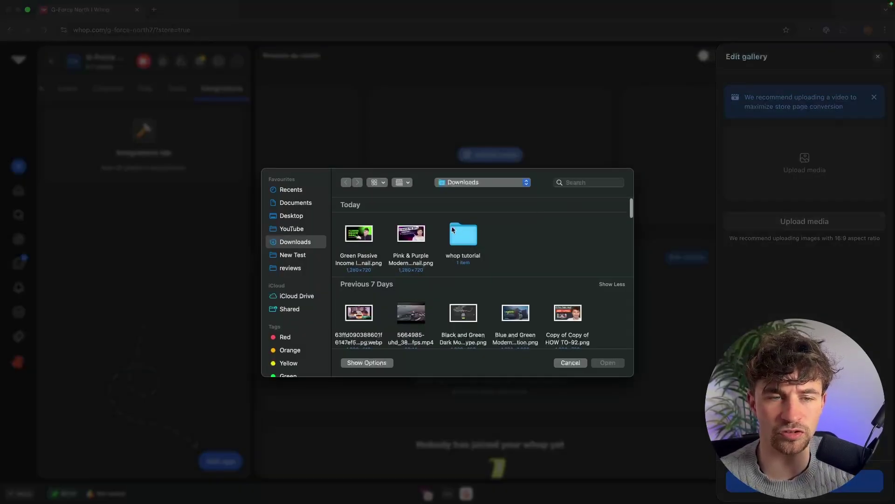
{"action": "left_click_drag", "start_coordinate": [440, 235], "coordinate": [348, 237]}
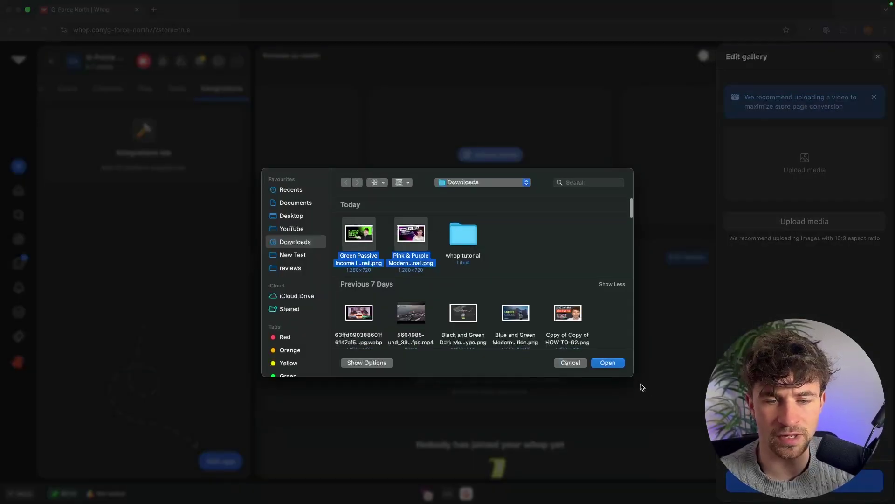
{"action": "left_click", "coordinate": [606, 362]}
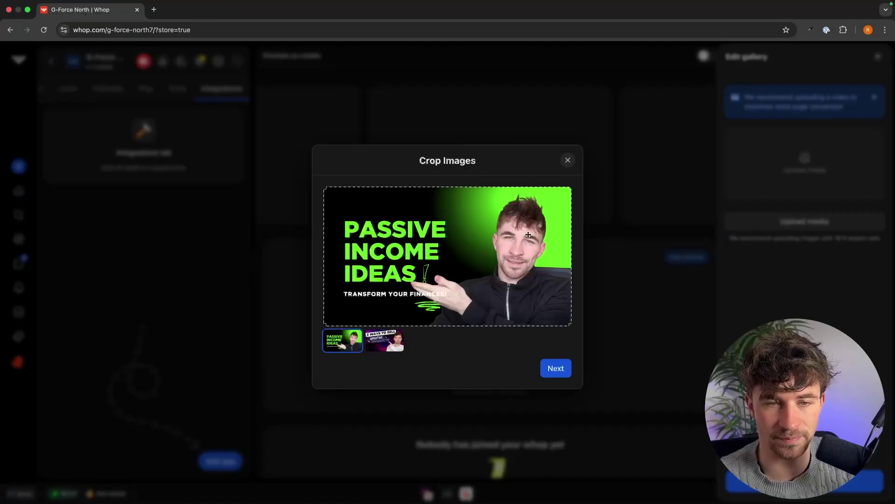
{"action": "left_click", "coordinate": [556, 368]}
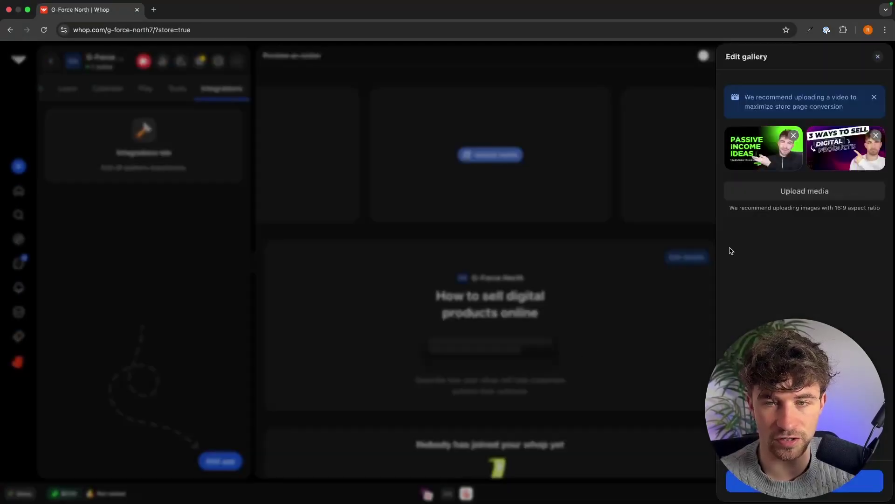
Add the Zero to $10K image from the whop tutorial folder and save it
{"action": "left_click", "coordinate": [798, 193]}
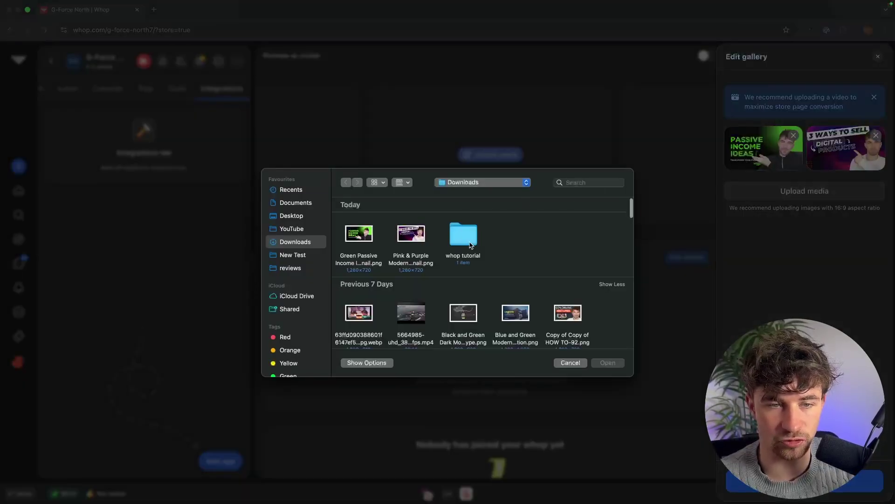
{"action": "double_click", "coordinate": [464, 235]}
{"action": "double_click", "coordinate": [360, 287]}
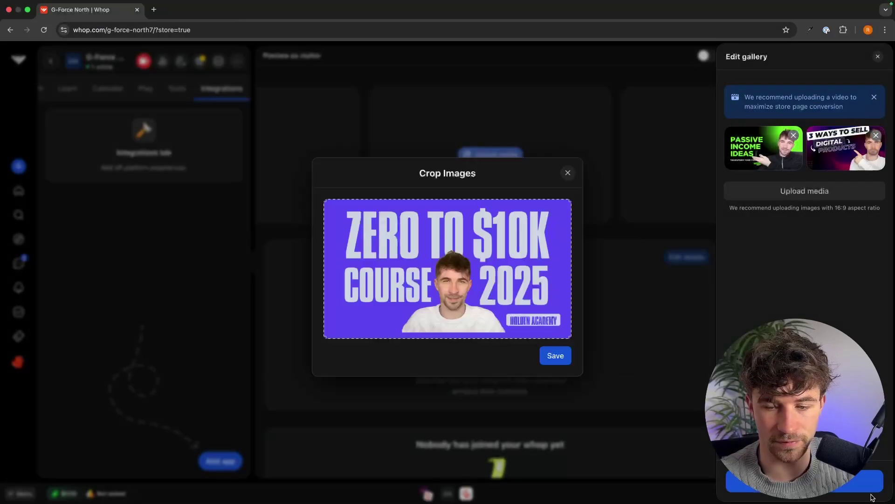
{"action": "left_click", "coordinate": [556, 356]}
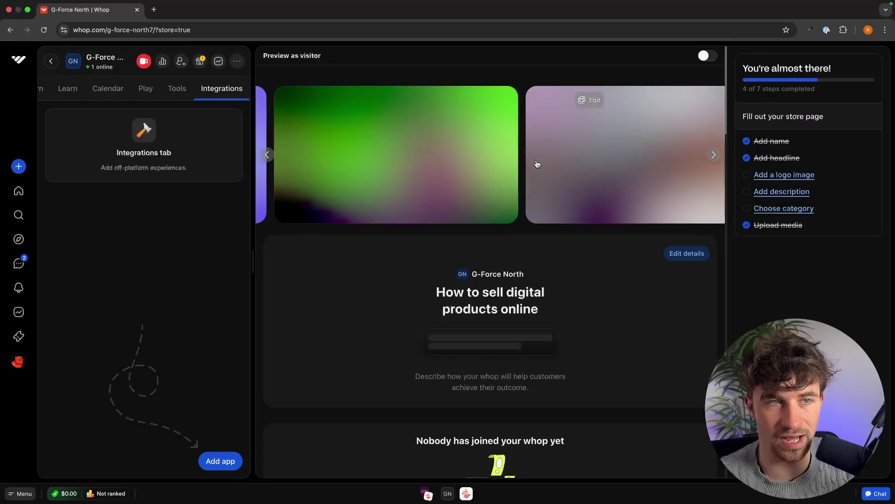
{"action": "scroll", "coordinate": [580, 260], "scroll_direction": "down", "scroll_amount": 5}
{"action": "scroll", "coordinate": [580, 263], "scroll_direction": "down", "scroll_amount": 4}
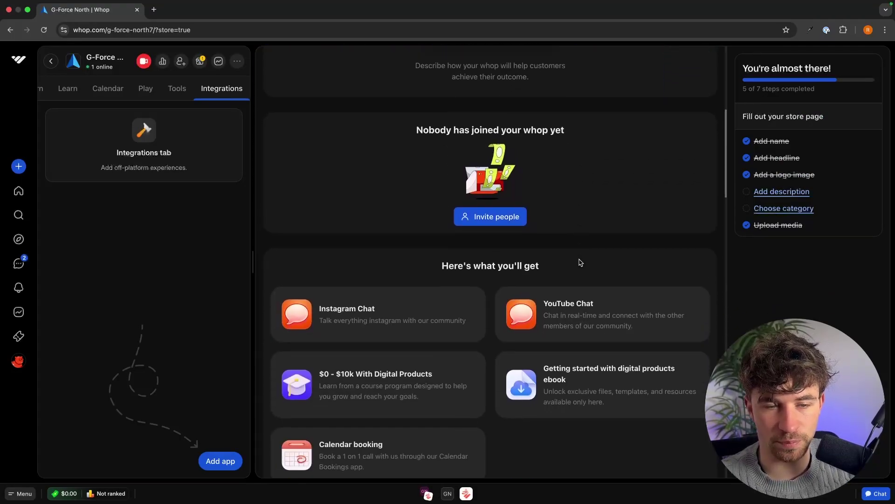
{"action": "left_click_drag", "start_coordinate": [424, 142], "coordinate": [605, 145]}
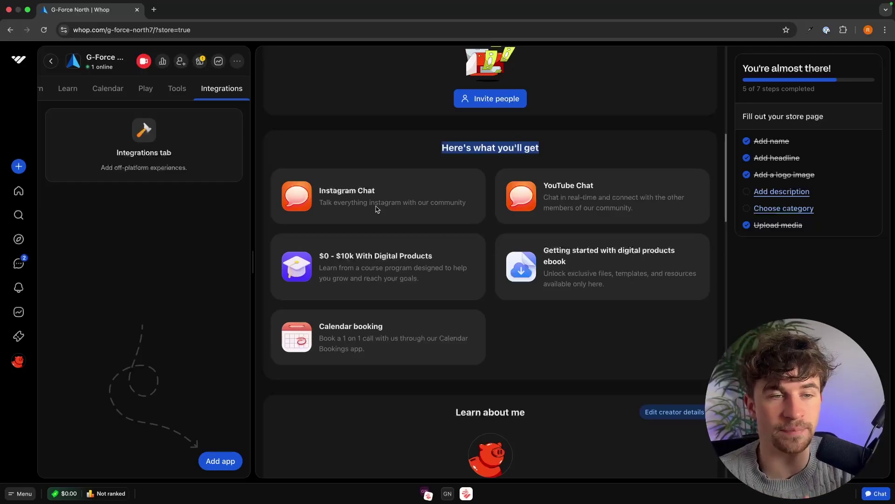
{"action": "left_click_drag", "start_coordinate": [327, 193], "coordinate": [420, 190]}
{"action": "left_click_drag", "start_coordinate": [542, 182], "coordinate": [588, 193]}
{"action": "left_click", "coordinate": [587, 192]}
{"action": "left_click_drag", "start_coordinate": [324, 256], "coordinate": [462, 264]}
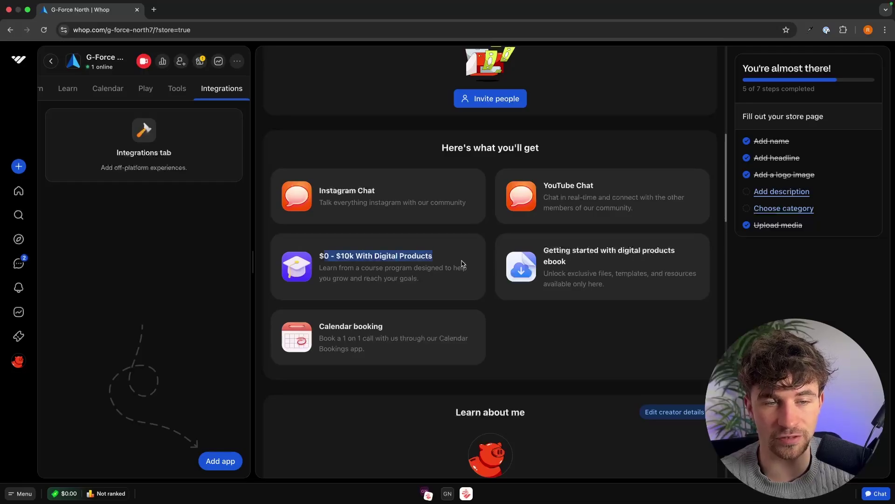
{"action": "left_click", "coordinate": [460, 262]}
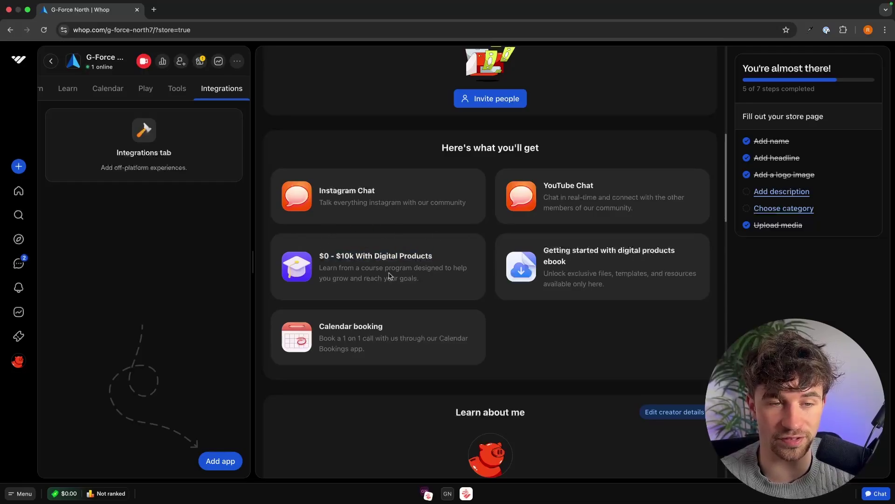
{"action": "left_click_drag", "start_coordinate": [546, 247], "coordinate": [644, 262]}
{"action": "left_click", "coordinate": [644, 262]}
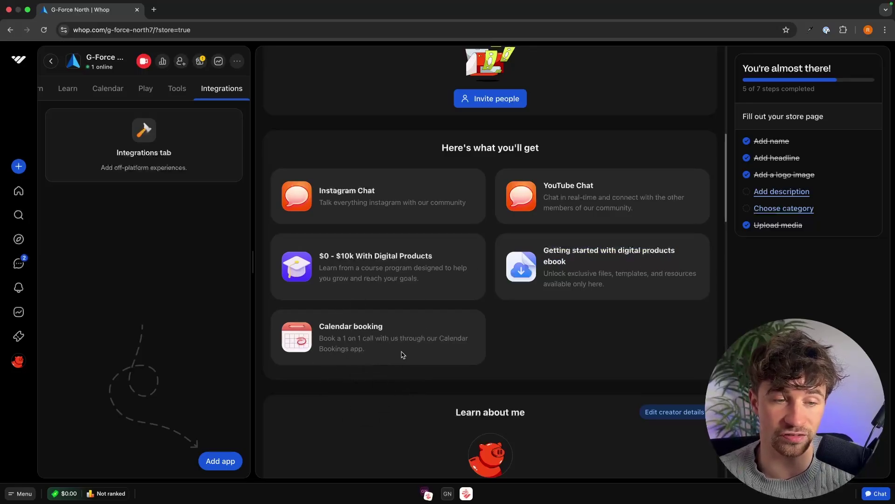
{"action": "scroll", "coordinate": [402, 354], "scroll_direction": "down", "scroll_amount": 1}
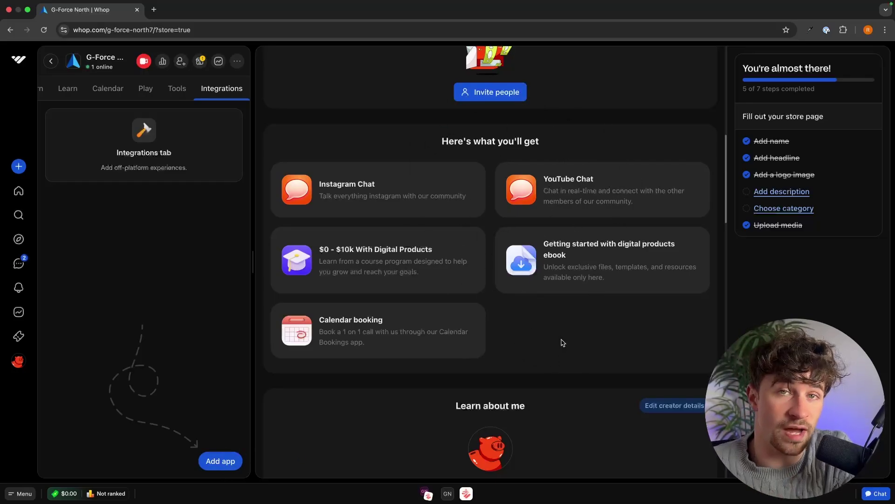
{"action": "scroll", "coordinate": [563, 343], "scroll_direction": "down", "scroll_amount": 5}
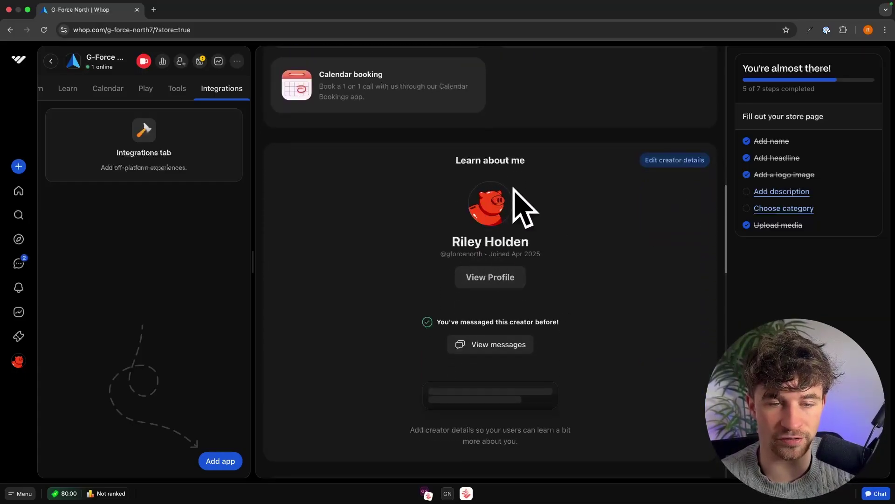
{"action": "scroll", "coordinate": [525, 249], "scroll_direction": "down", "scroll_amount": 7}
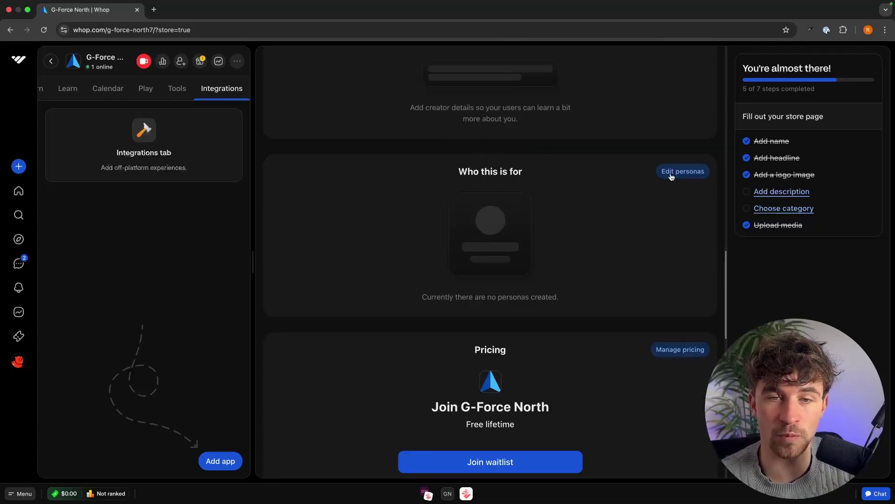
Add a persona named 'Beginners looking to get started with a digital products business'
{"action": "left_click", "coordinate": [675, 174]}
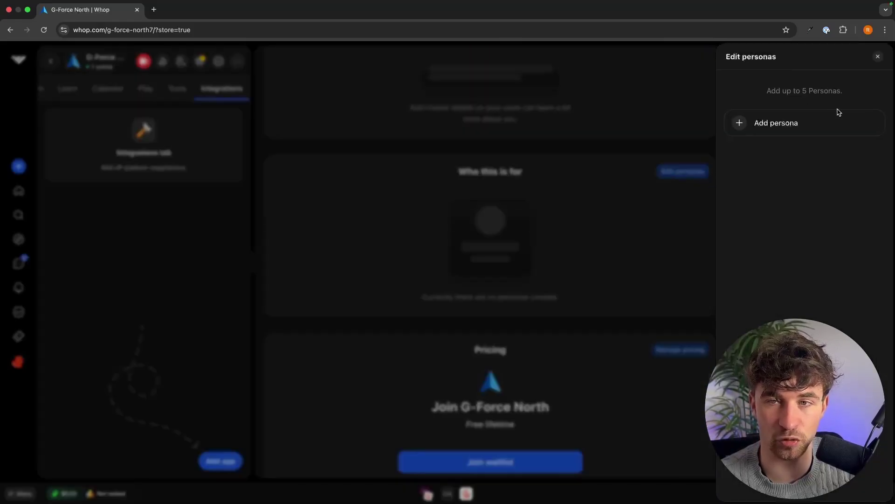
{"action": "left_click", "coordinate": [764, 124]}
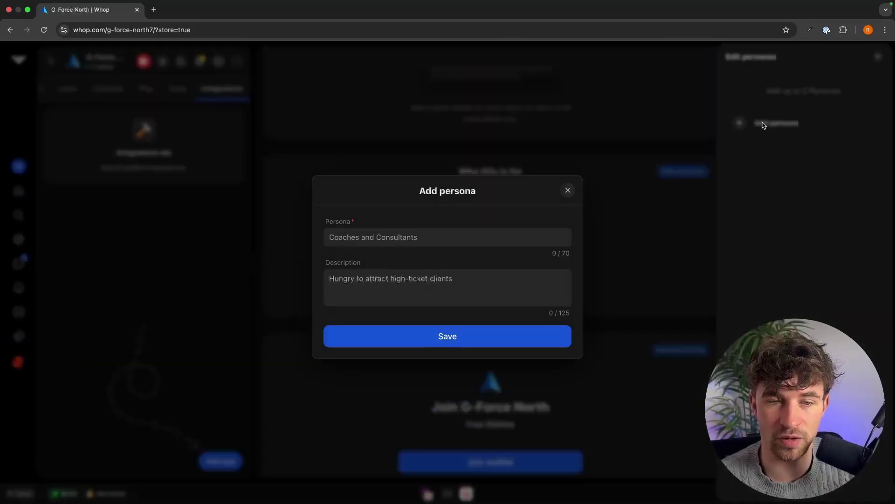
{"action": "left_click", "coordinate": [385, 237]}
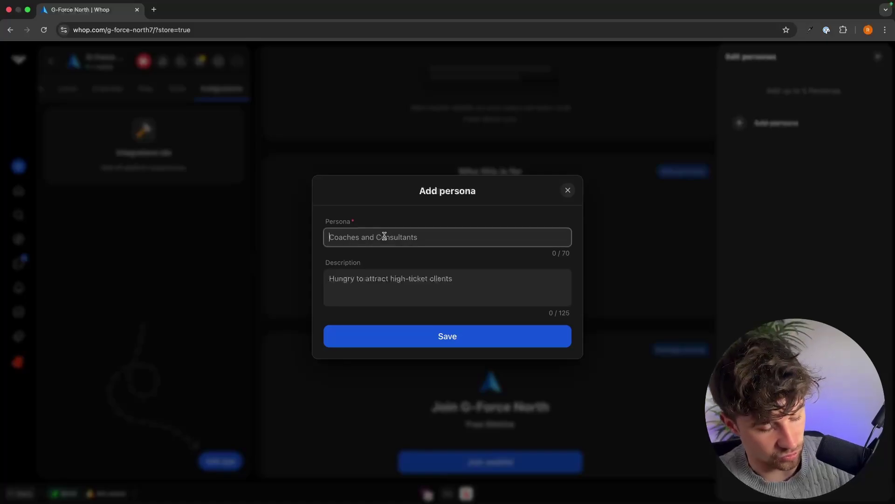
{"action": "type", "text": "Beginners looking to get started with a digital products business"}
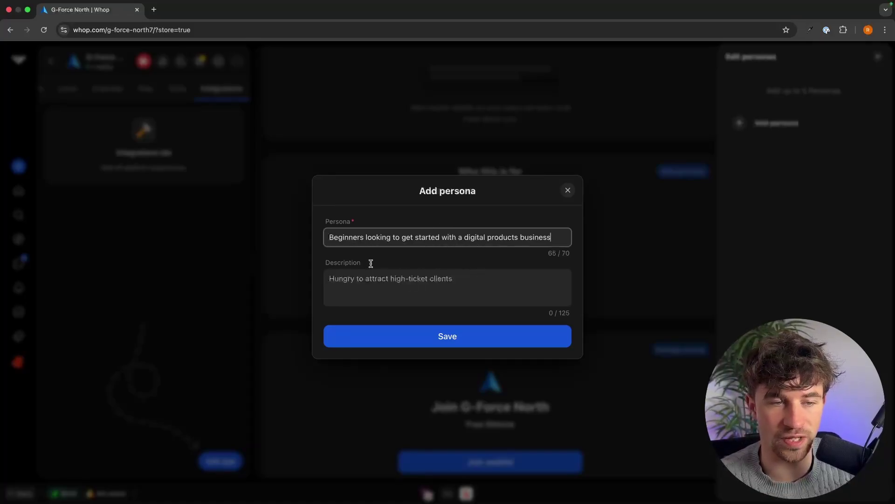
{"action": "left_click", "coordinate": [347, 273]}
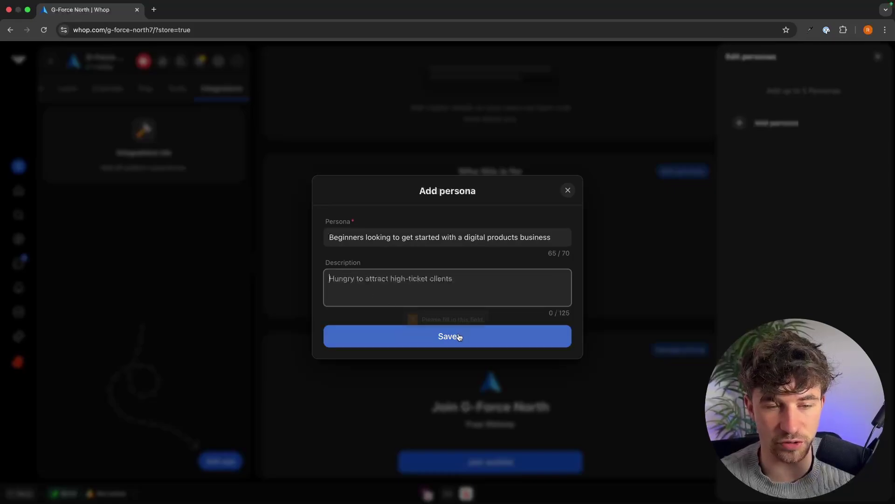
Use the same phrase as the persona's description and save the persona
{"action": "left_click", "coordinate": [439, 233]}
{"action": "key", "text": "super+a"}
{"action": "key", "text": "super+c"}
{"action": "left_click", "coordinate": [425, 278]}
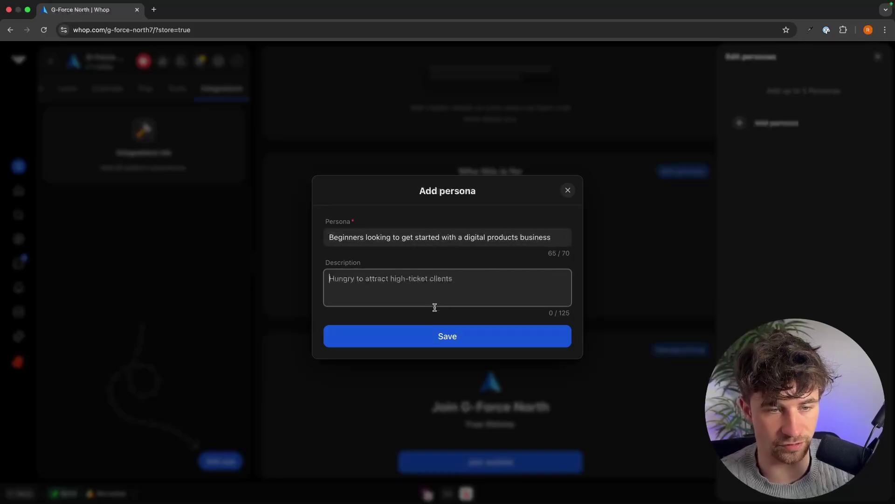
{"action": "key", "text": "super+v"}
{"action": "left_click", "coordinate": [434, 332]}
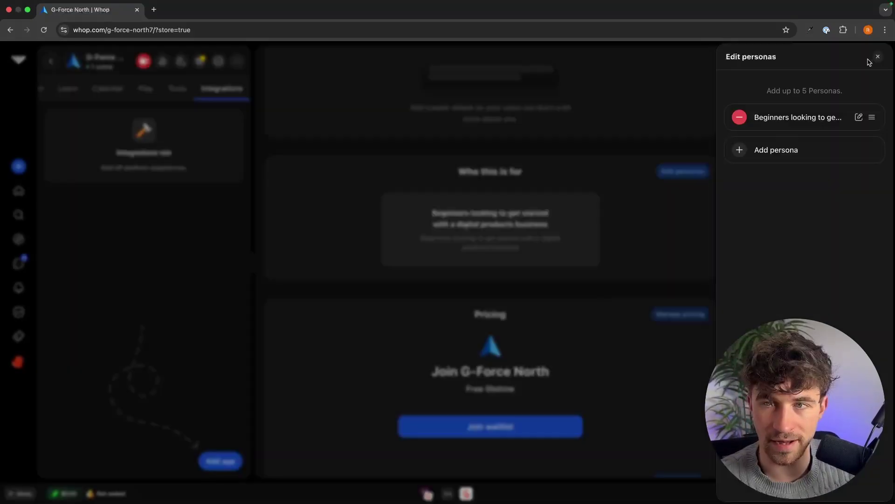
{"action": "left_click", "coordinate": [878, 57]}
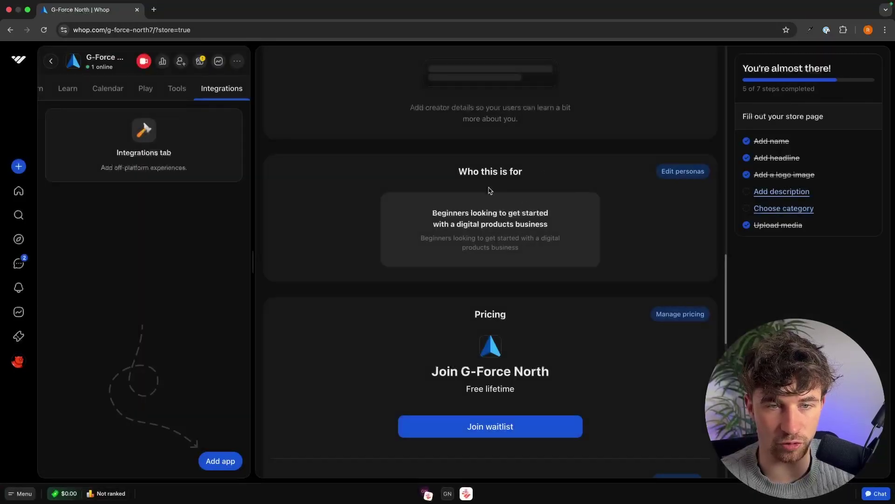
Select the Free lifetime price text on the store page
{"action": "scroll", "coordinate": [480, 299], "scroll_direction": "down", "scroll_amount": 3}
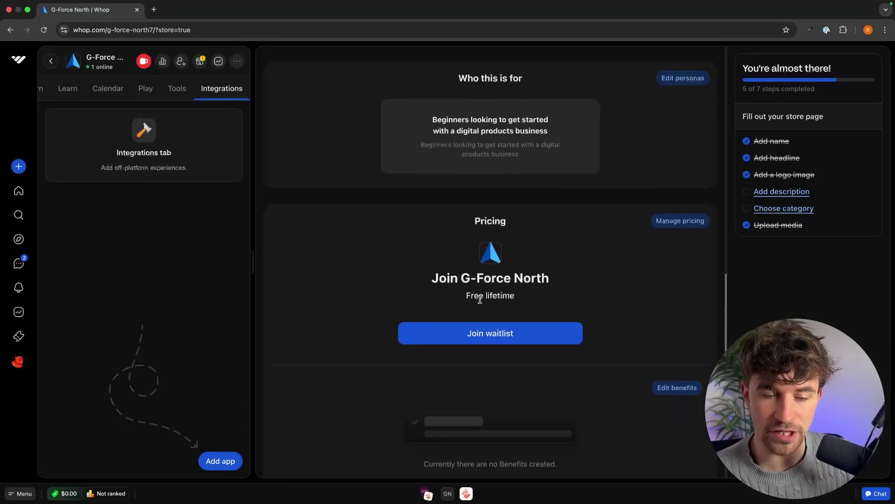
{"action": "scroll", "coordinate": [546, 271], "scroll_direction": "down", "scroll_amount": 1}
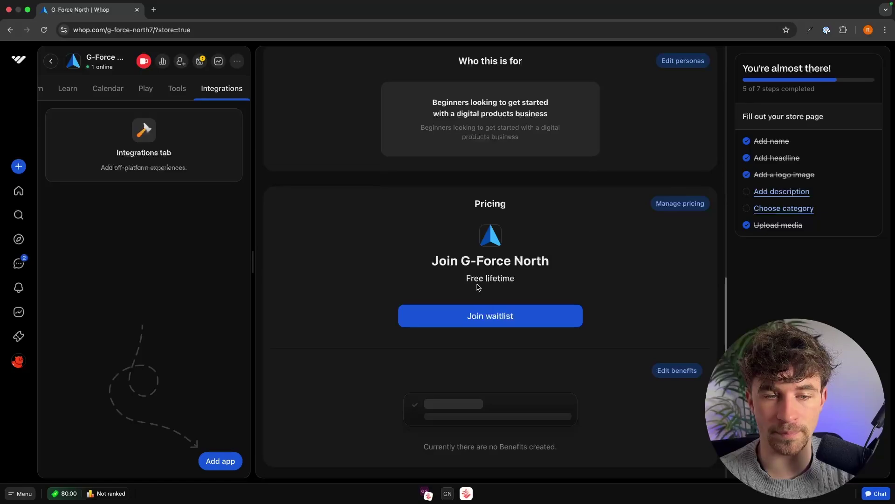
{"action": "left_click_drag", "start_coordinate": [465, 280], "coordinate": [526, 282]}
{"action": "left_click", "coordinate": [495, 279]}
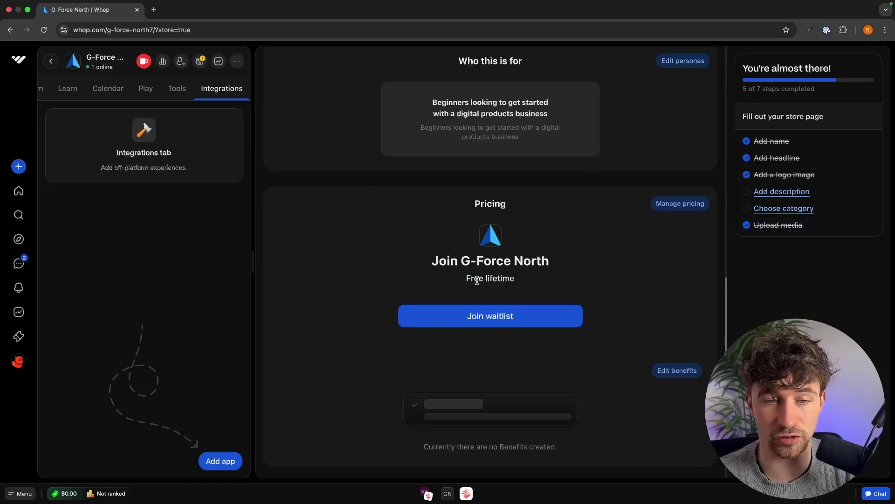
{"action": "left_click_drag", "start_coordinate": [464, 281], "coordinate": [517, 283]}
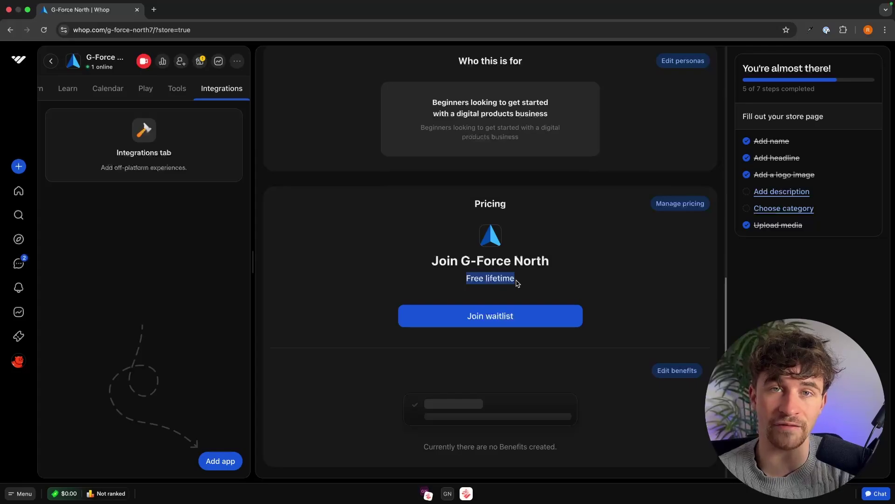
{"action": "left_click", "coordinate": [579, 253]}
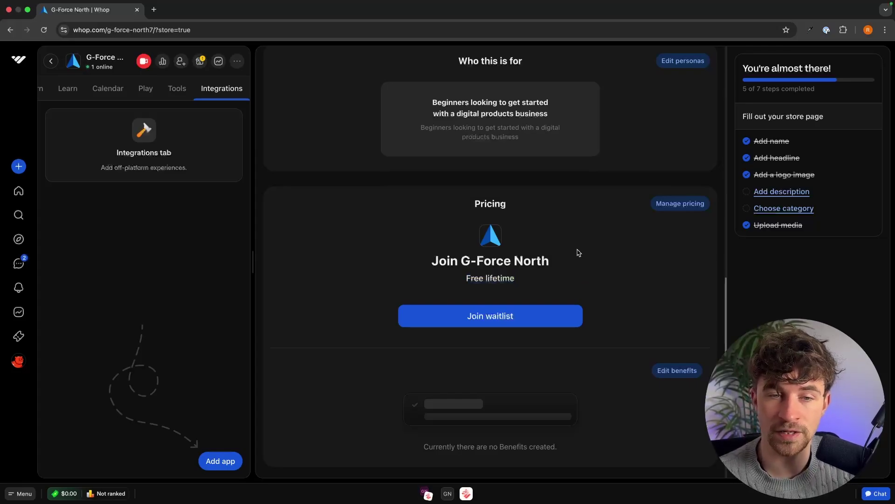
Start a new paid pricing option and follow the payouts warning to Payouts
{"action": "left_click", "coordinate": [680, 208]}
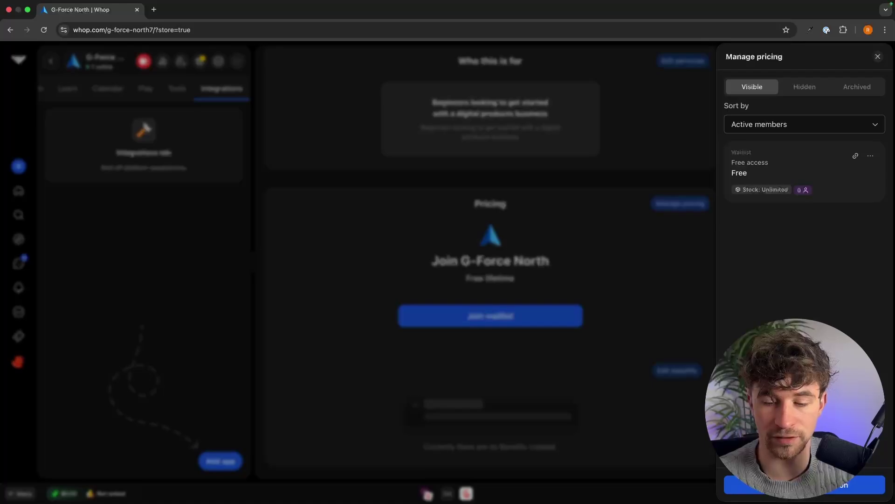
{"action": "left_click", "coordinate": [766, 485]}
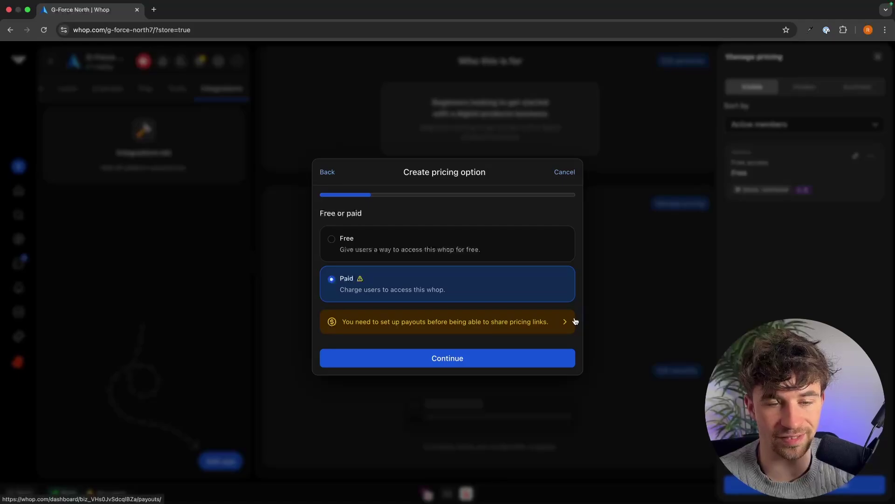
{"action": "left_click", "coordinate": [545, 324]}
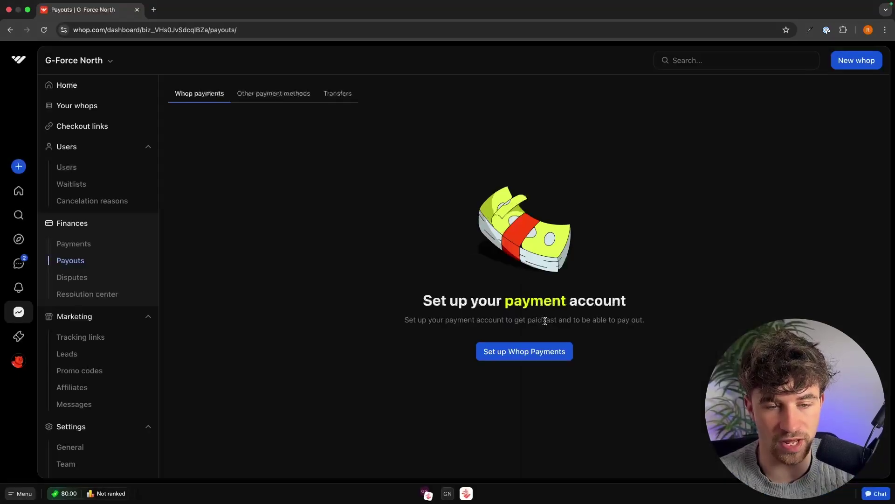
Start Whop Payments setup for United Kingdom, then abandon Stripe onboarding and return to the store
{"action": "left_click", "coordinate": [547, 356]}
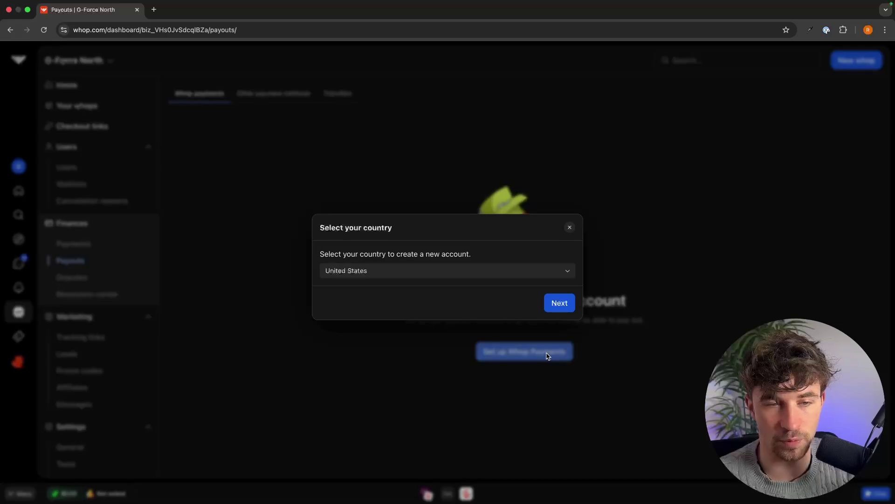
{"action": "left_click", "coordinate": [378, 272]}
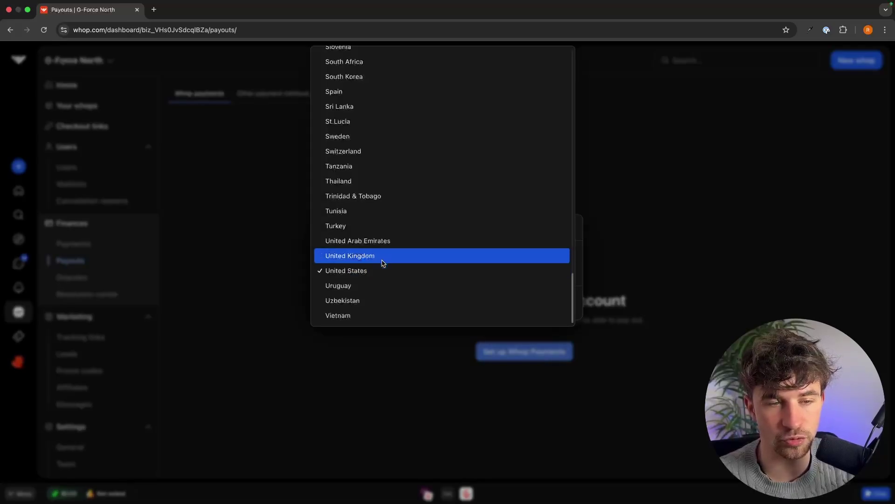
{"action": "left_click", "coordinate": [381, 257]}
{"action": "left_click", "coordinate": [562, 304]}
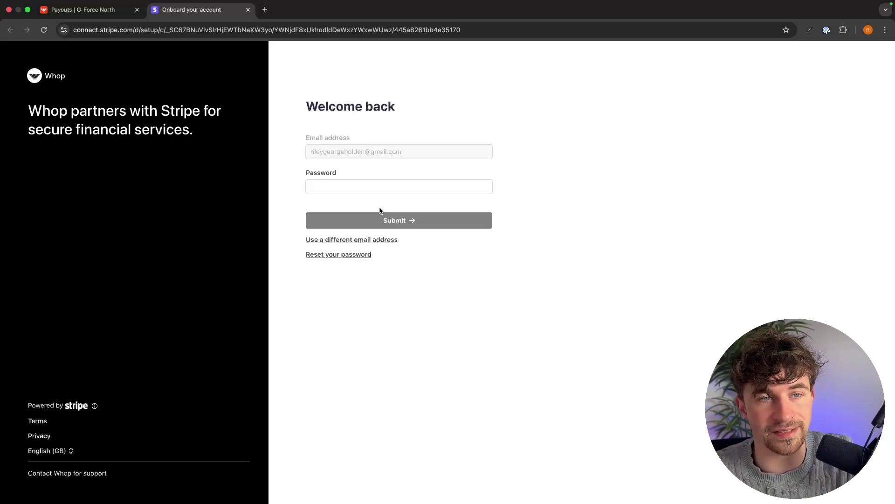
{"action": "left_click", "coordinate": [248, 9]}
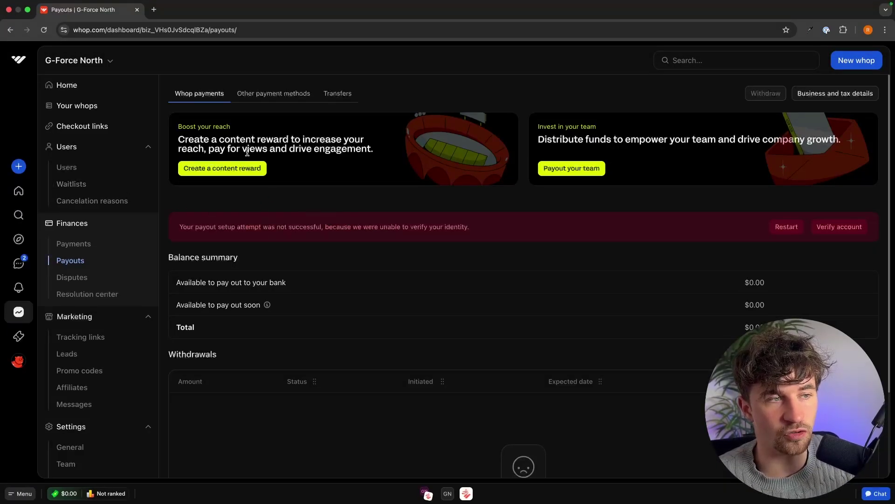
{"action": "left_click", "coordinate": [19, 59]}
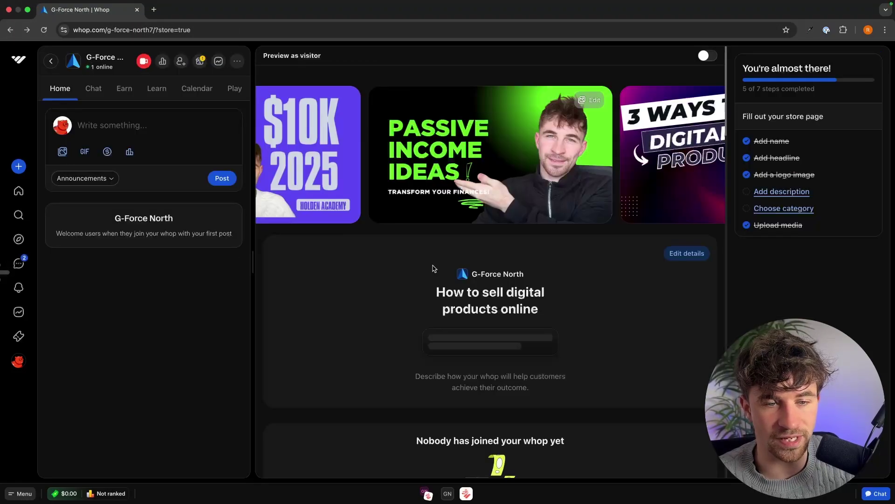
Open the pricing management panel, then back out of the new pricing option dialog
{"action": "scroll", "coordinate": [433, 268], "scroll_direction": "down", "scroll_amount": 15}
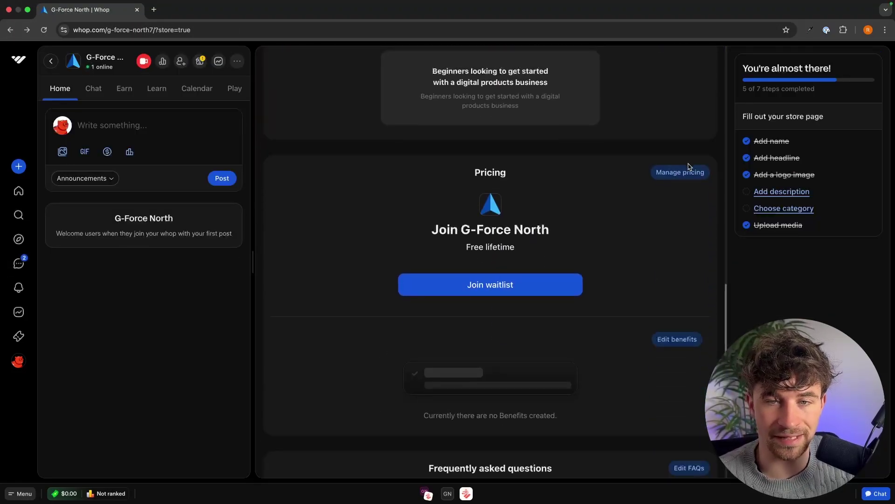
{"action": "left_click", "coordinate": [686, 171]}
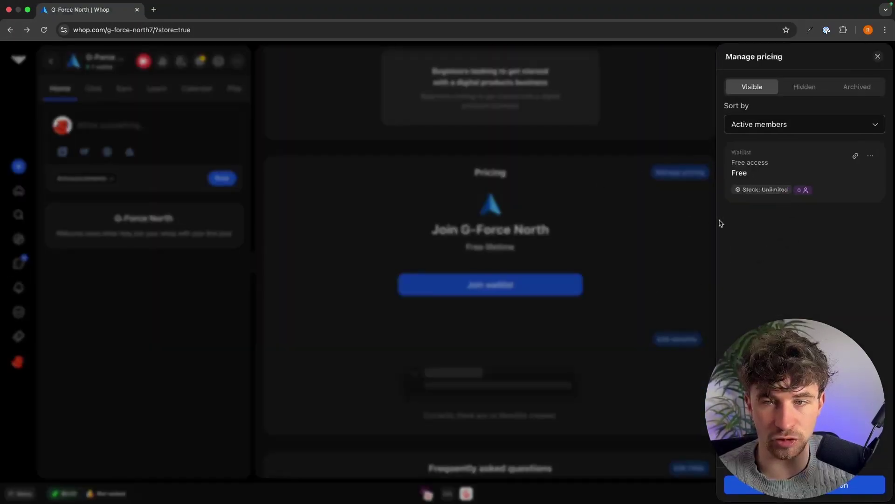
{"action": "left_click", "coordinate": [763, 487]}
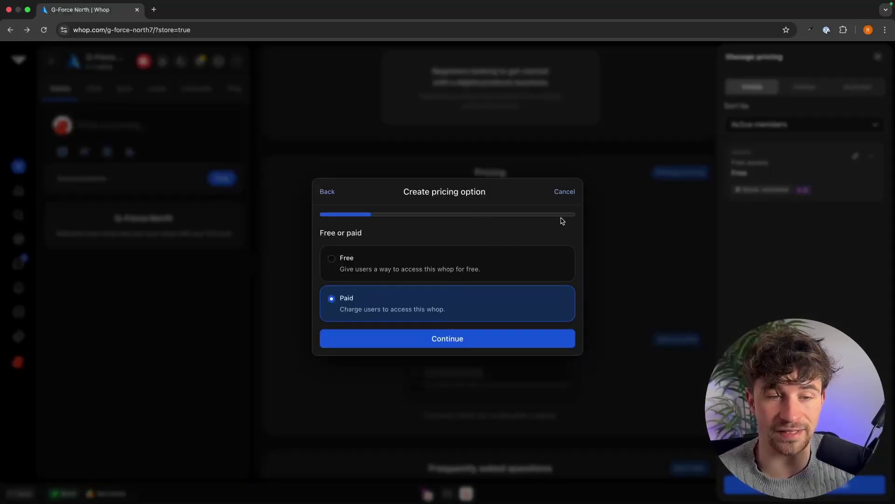
{"action": "left_click", "coordinate": [568, 196]}
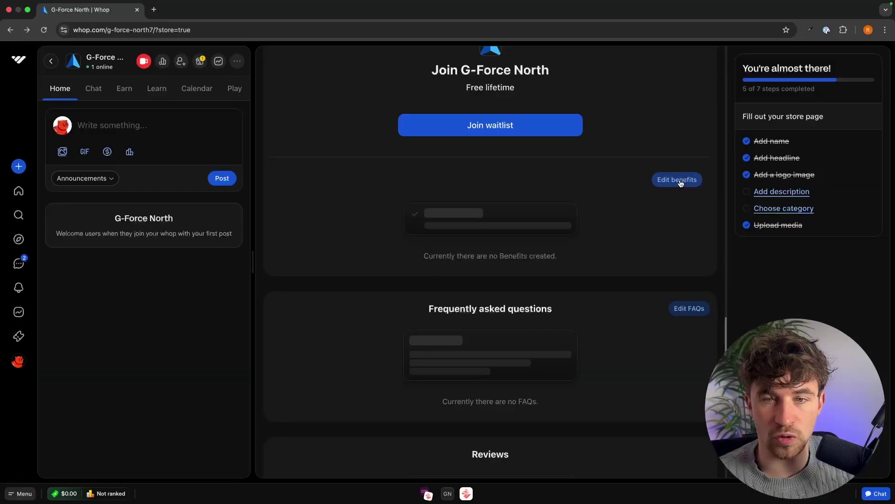
Add the pricing benefit 'access to $0 - $10k per month course ($1997 value)'
{"action": "left_click", "coordinate": [677, 180]}
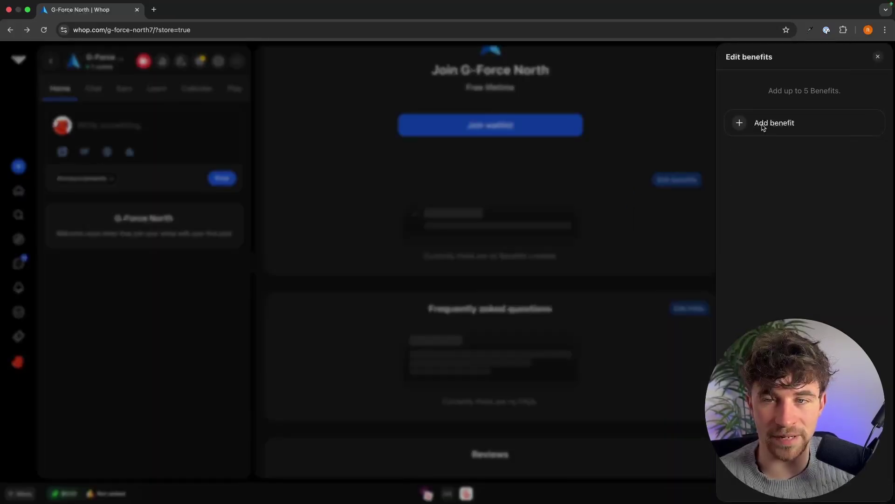
{"action": "left_click", "coordinate": [763, 124]}
{"action": "left_click", "coordinate": [446, 263]}
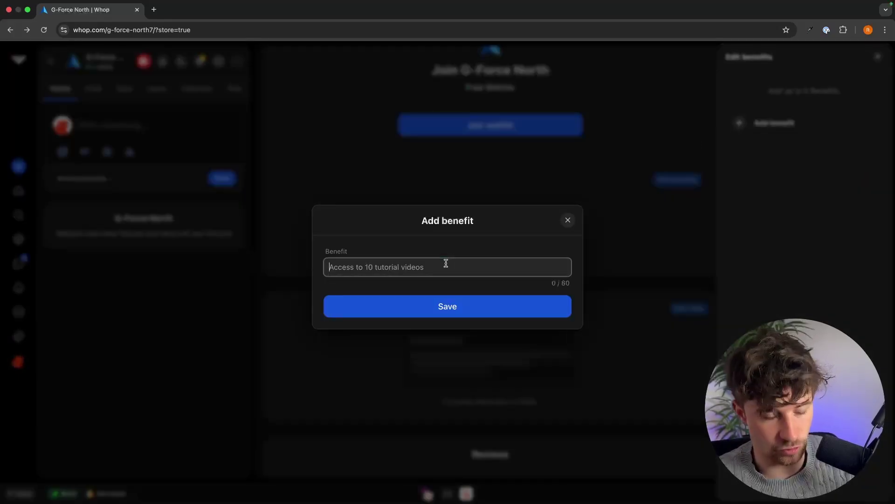
{"action": "type", "text": "access to $0 - $10k per month course ($1997 value"}
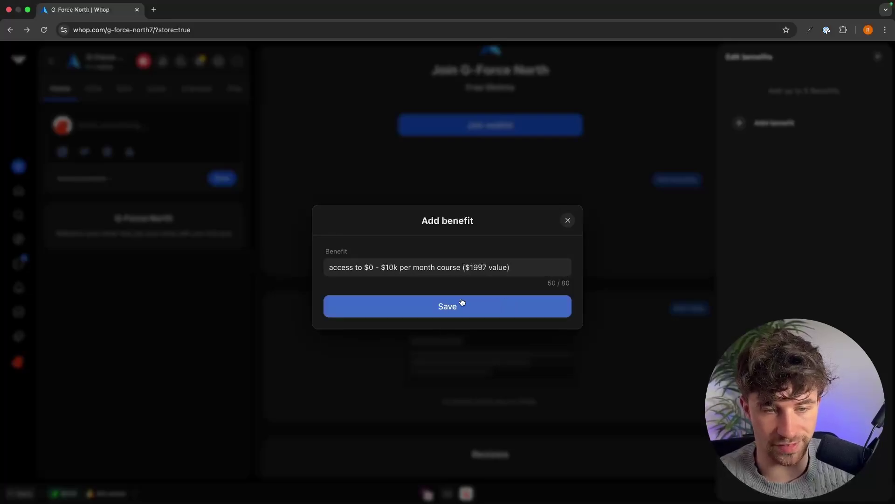
{"action": "left_click", "coordinate": [464, 306]}
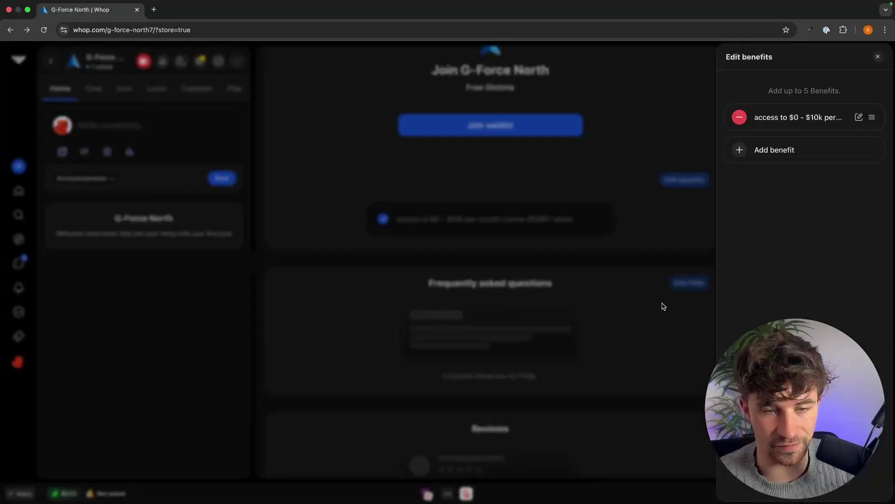
{"action": "left_click", "coordinate": [878, 56]}
{"action": "scroll", "coordinate": [532, 234], "scroll_direction": "down", "scroll_amount": 2}
{"action": "scroll", "coordinate": [532, 233], "scroll_direction": "down", "scroll_amount": 1}
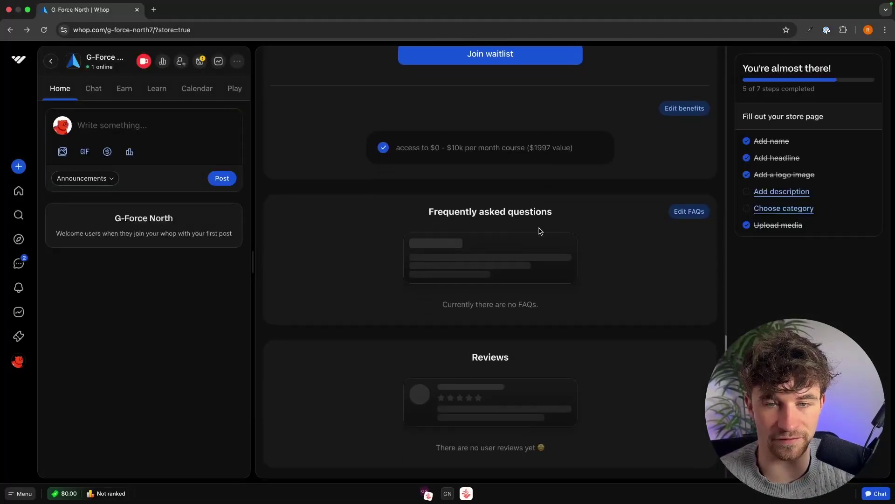
Add the FAQ 'What is the refund policy?' answered 'We offer a full refund to anybody who isnt happy in 14 days!'
{"action": "left_click", "coordinate": [694, 214]}
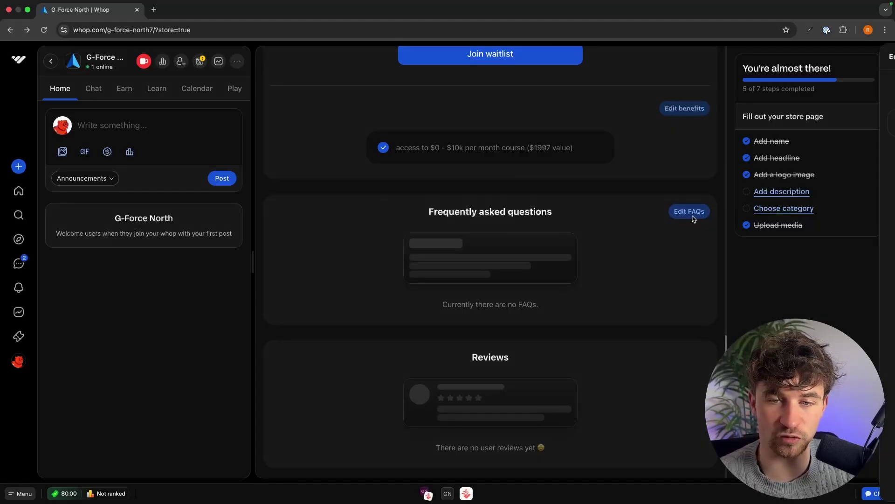
{"action": "left_click", "coordinate": [787, 132]}
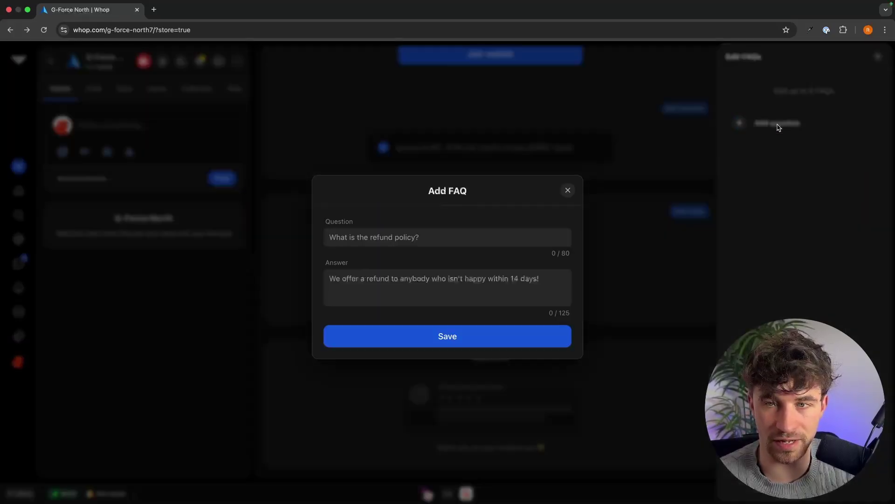
{"action": "left_click", "coordinate": [435, 237]}
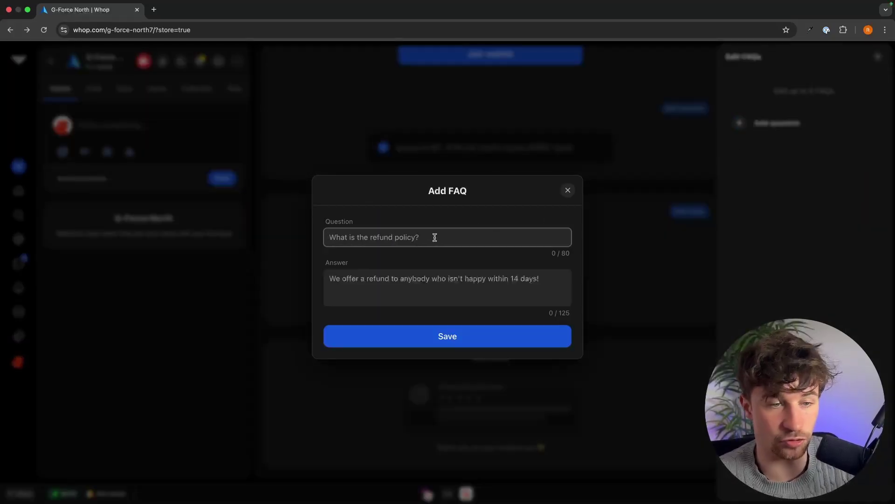
{"action": "type", "text": "What is the re"}
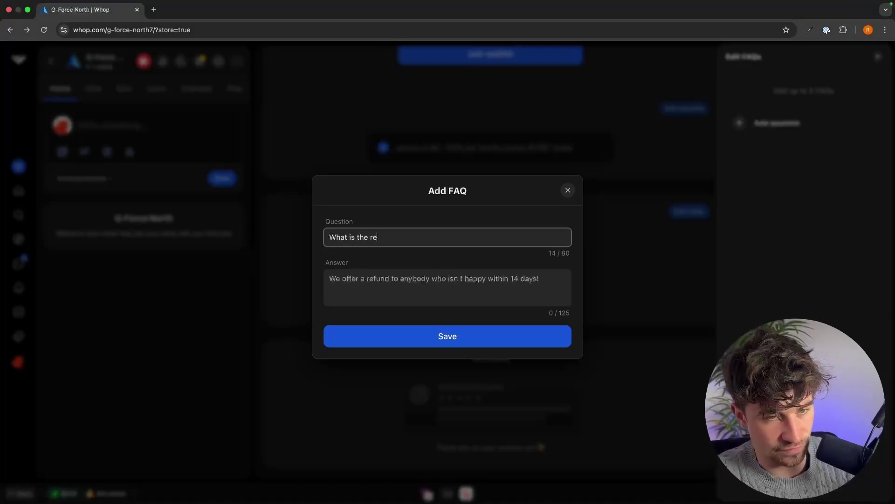
{"action": "type", "text": "fund"}
{"action": "type", "text": "policy?"}
{"action": "left_click", "coordinate": [533, 279]}
{"action": "type", "text": "We offer a full refund to anybody who isnt happy in 14 days"}
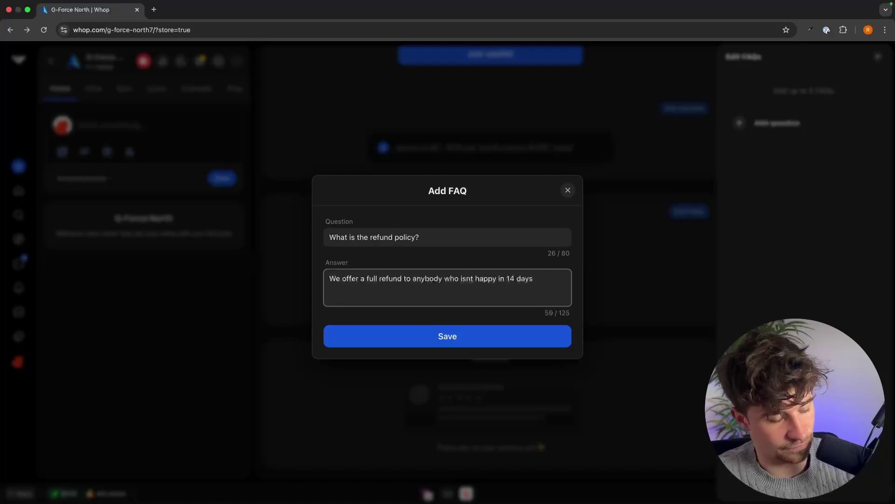
{"action": "type", "text": "!"}
{"action": "left_click", "coordinate": [463, 335]}
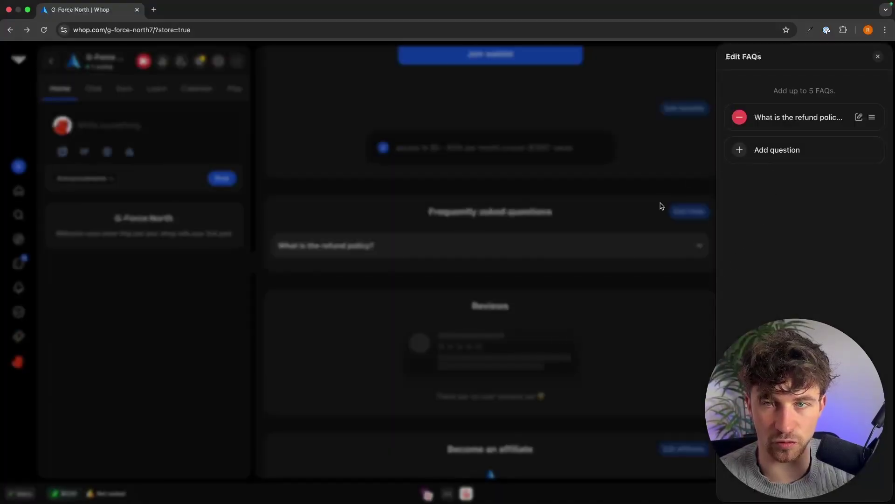
{"action": "left_click", "coordinate": [662, 202]}
{"action": "scroll", "coordinate": [461, 271], "scroll_direction": "down", "scroll_amount": 1}
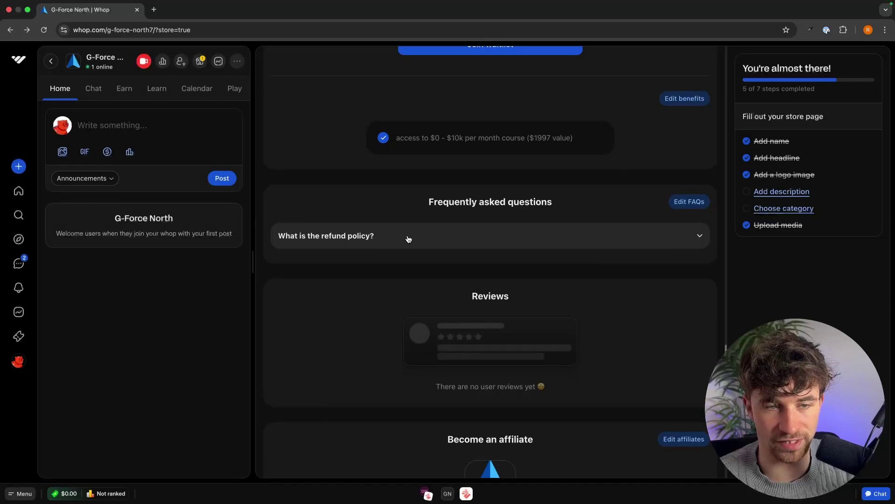
{"action": "scroll", "coordinate": [493, 232], "scroll_direction": "down", "scroll_amount": 3}
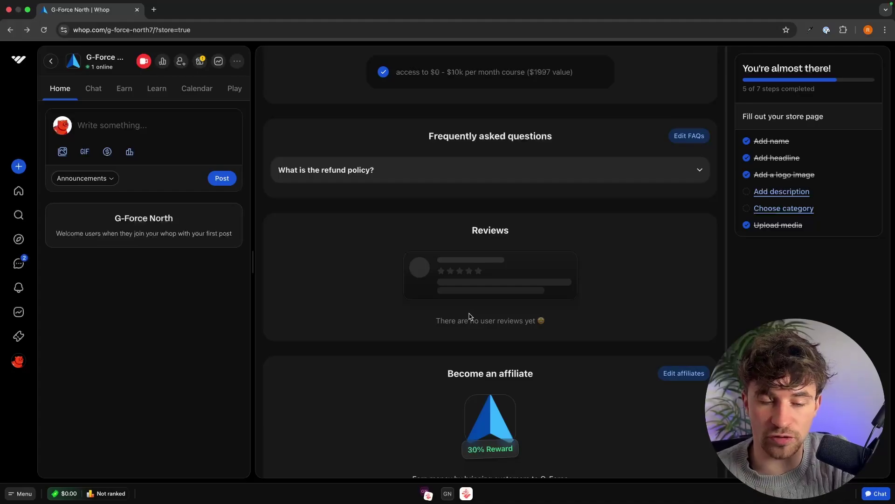
{"action": "scroll", "coordinate": [496, 278], "scroll_direction": "down", "scroll_amount": 5}
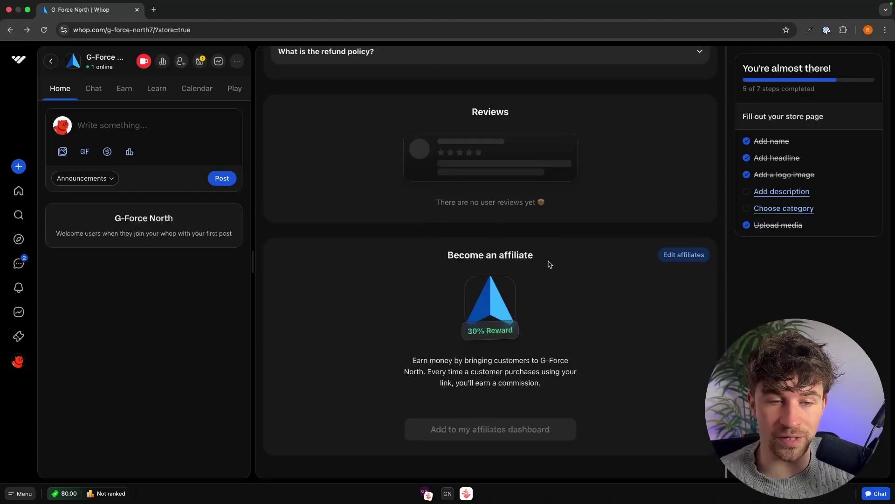
Lower the affiliate reward percentage from 30% to 20% and save
{"action": "left_click", "coordinate": [689, 256]}
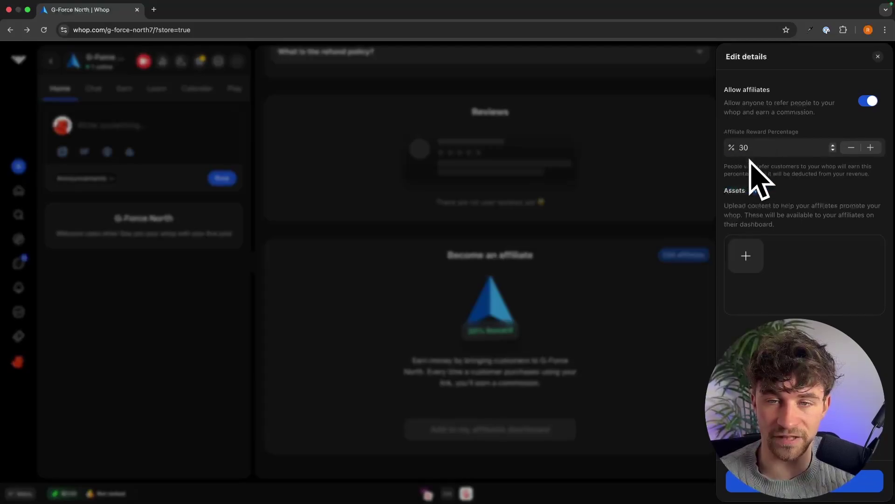
{"action": "left_click", "coordinate": [852, 150]}
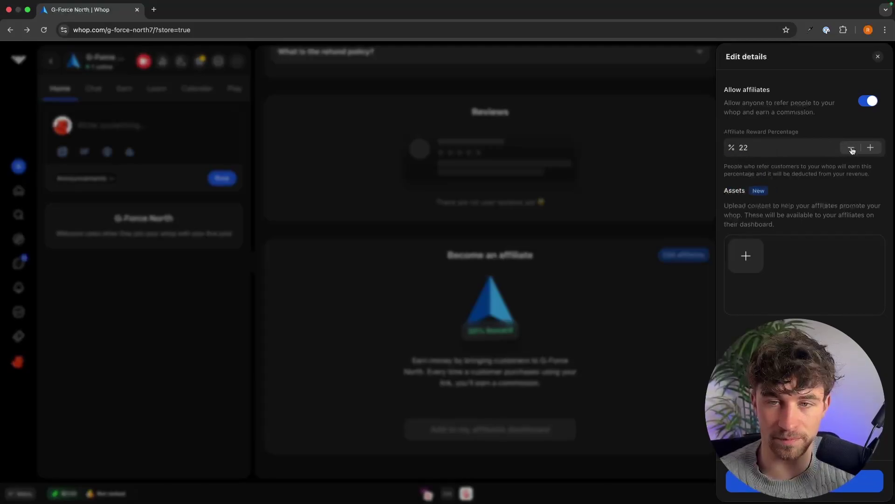
{"action": "left_click", "coordinate": [759, 266]}
{"action": "left_click", "coordinate": [582, 362]}
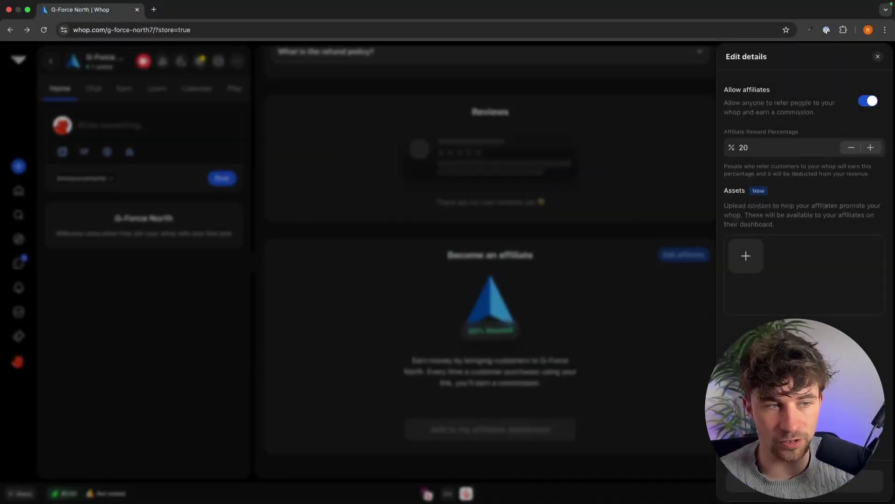
{"action": "left_click", "coordinate": [658, 352]}
Copy the store's public whop link and open a new private Safari window
{"action": "scroll", "coordinate": [648, 345], "scroll_direction": "up", "scroll_amount": 15}
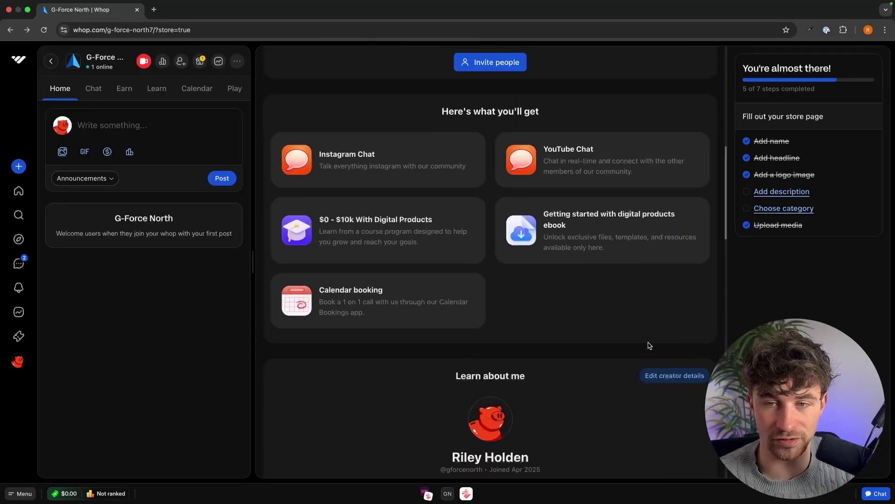
{"action": "scroll", "coordinate": [650, 345], "scroll_direction": "up", "scroll_amount": 10}
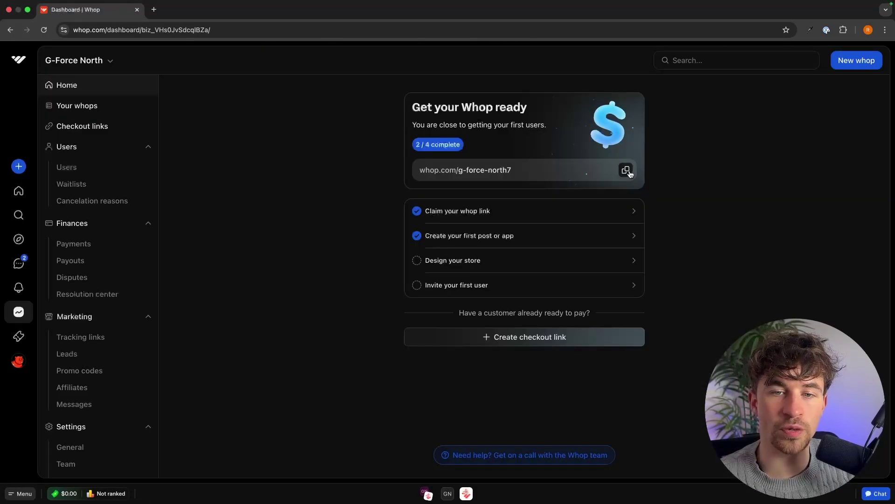
{"action": "left_click", "coordinate": [626, 170]}
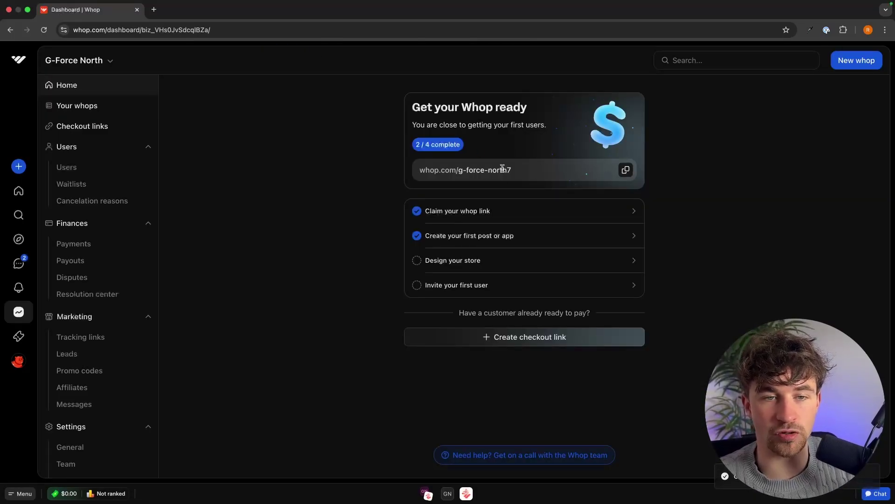
{"action": "left_click", "coordinate": [154, 20]}
{"action": "key", "text": "super+w"}
{"action": "right_click", "coordinate": [346, 479]}
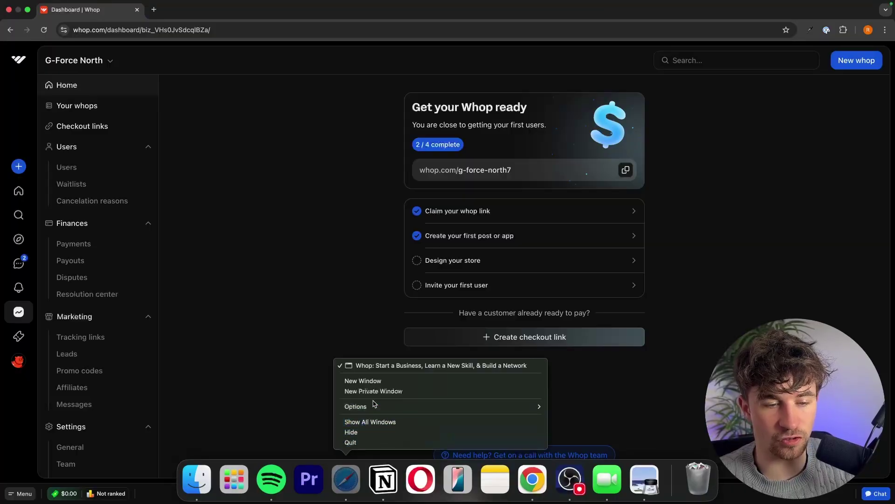
{"action": "left_click", "coordinate": [372, 391]}
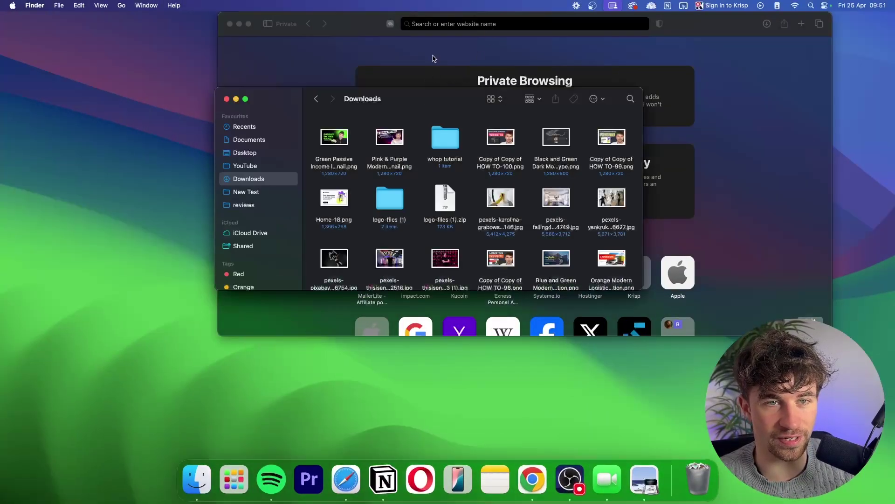
{"action": "left_click", "coordinate": [434, 58]}
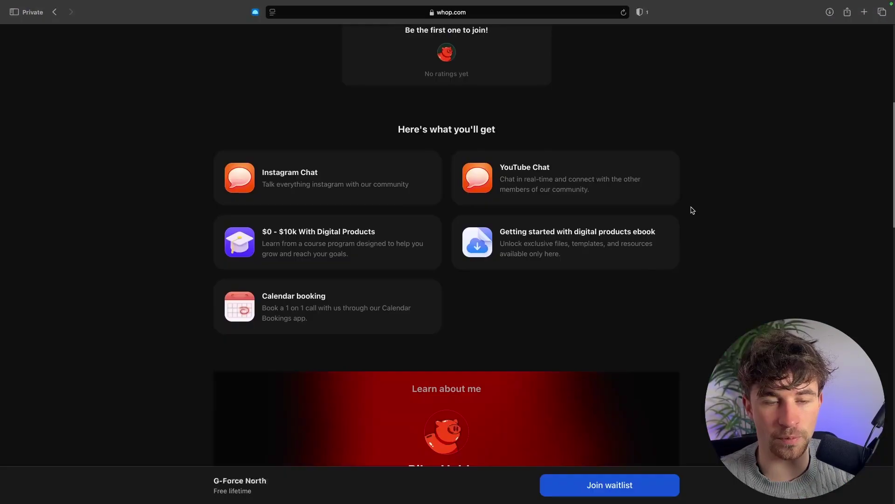
Scroll the public store page to verify the Free lifetime waitlist pricing, refund FAQ and 20% affiliate reward
{"action": "scroll", "coordinate": [691, 210], "scroll_direction": "down", "scroll_amount": 10}
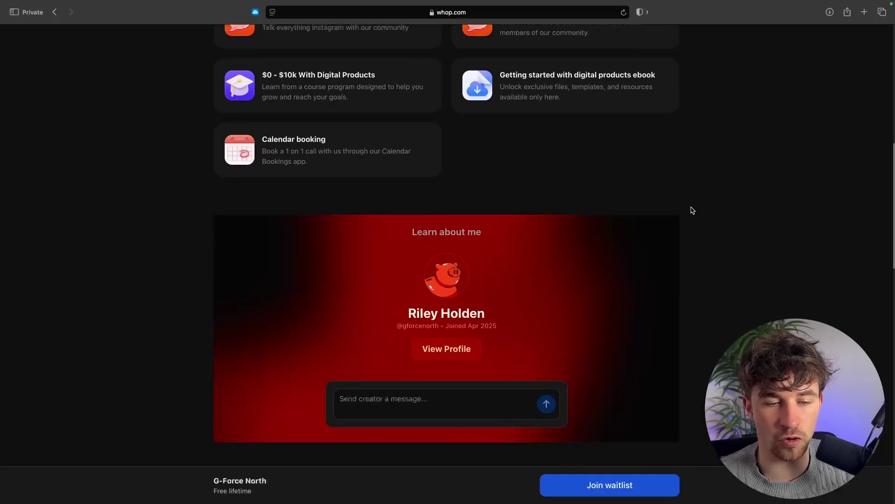
{"action": "scroll", "coordinate": [693, 211], "scroll_direction": "down", "scroll_amount": 5}
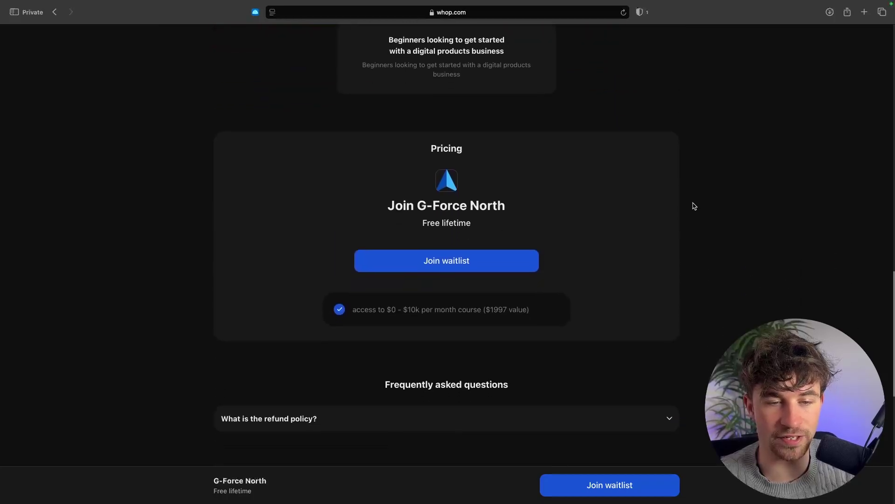
{"action": "scroll", "coordinate": [727, 310], "scroll_direction": "down", "scroll_amount": 7}
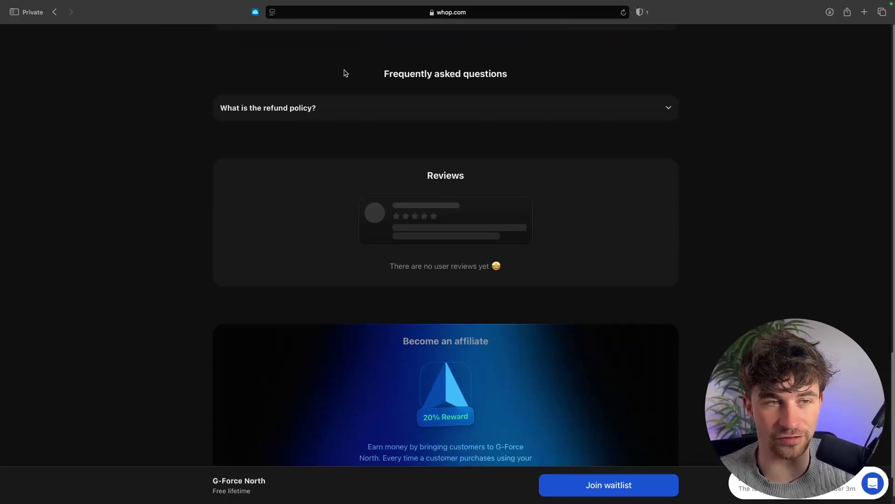
{"action": "scroll", "coordinate": [568, 229], "scroll_direction": "up", "scroll_amount": 6}
{"action": "scroll", "coordinate": [419, 394], "scroll_direction": "down", "scroll_amount": 10}
{"action": "scroll", "coordinate": [394, 386], "scroll_direction": "up", "scroll_amount": 20}
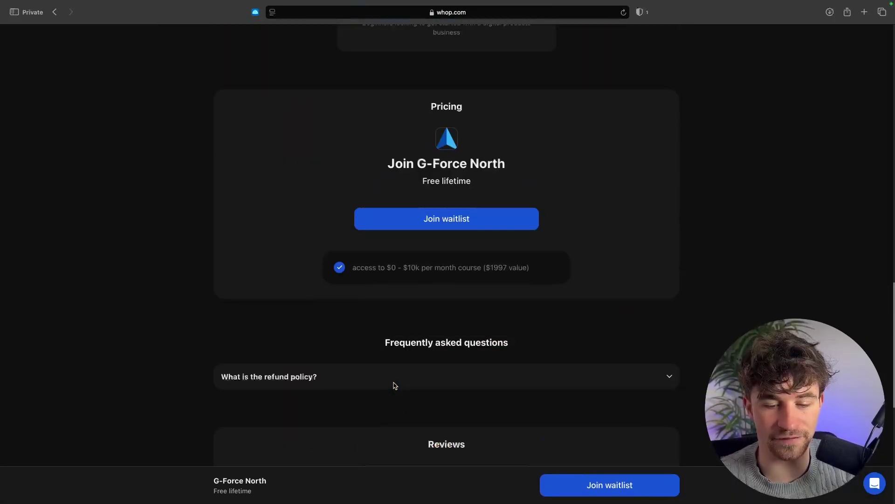
{"action": "scroll", "coordinate": [611, 376], "scroll_direction": "up", "scroll_amount": 8}
{"action": "scroll", "coordinate": [611, 376], "scroll_direction": "down", "scroll_amount": 1}
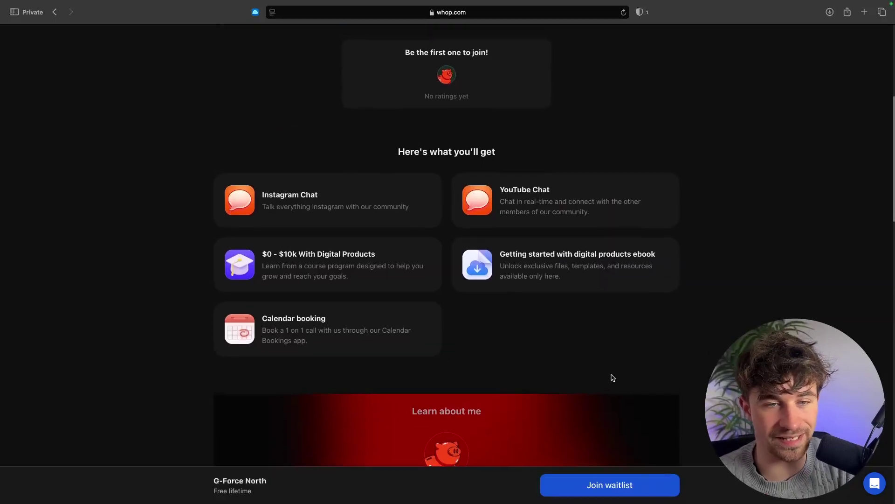
{"action": "scroll", "coordinate": [623, 293], "scroll_direction": "up", "scroll_amount": 2}
{"action": "scroll", "coordinate": [623, 293], "scroll_direction": "down", "scroll_amount": 3}
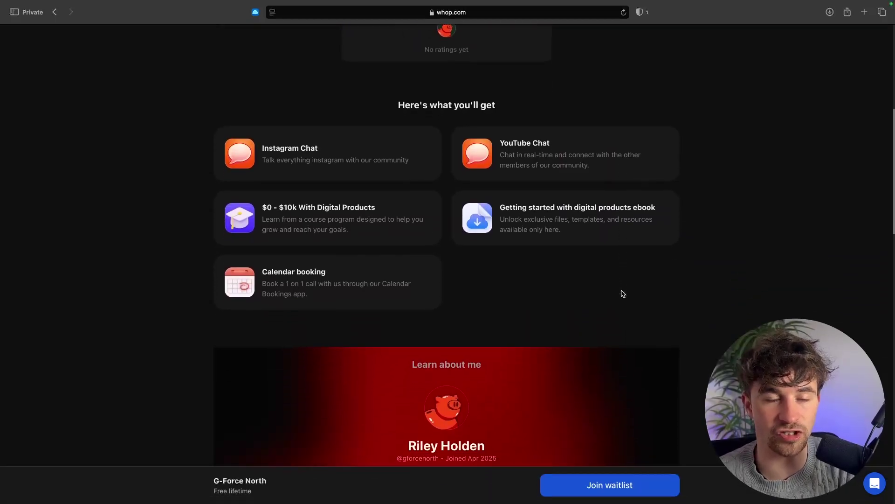